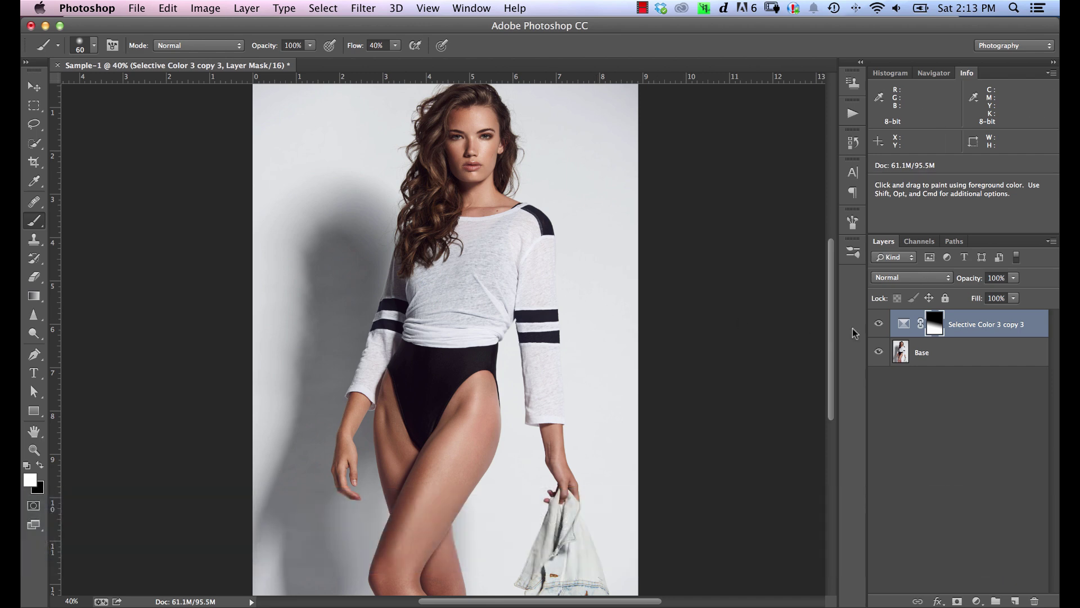
Toggle Selective Color 3 copy 3 off and on to compare, leaving it hidden
{"action": "left_click", "coordinate": [879, 323]}
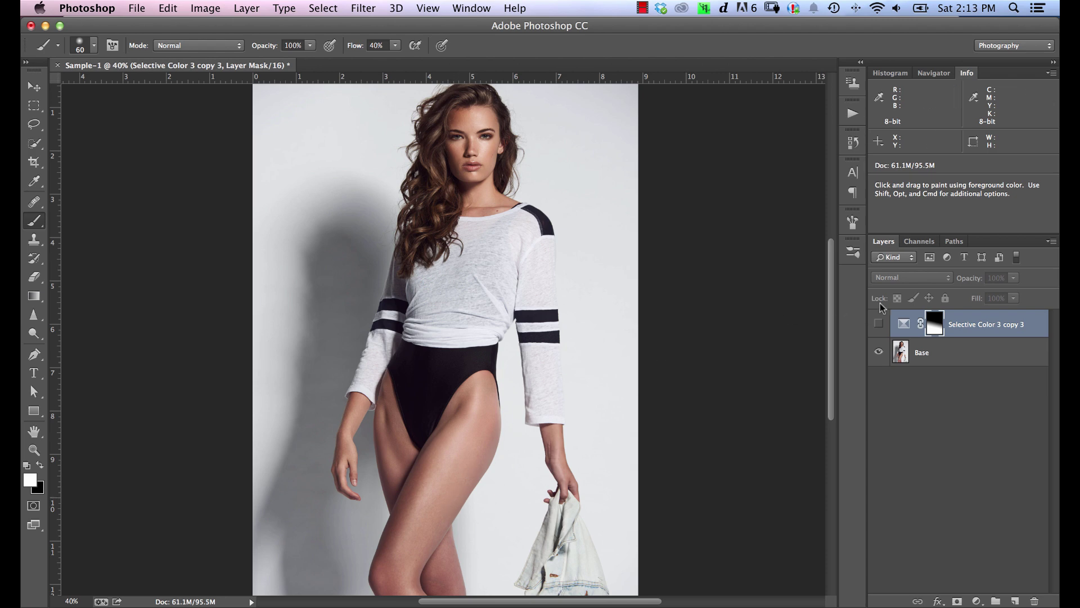
{"action": "left_click", "coordinate": [878, 325]}
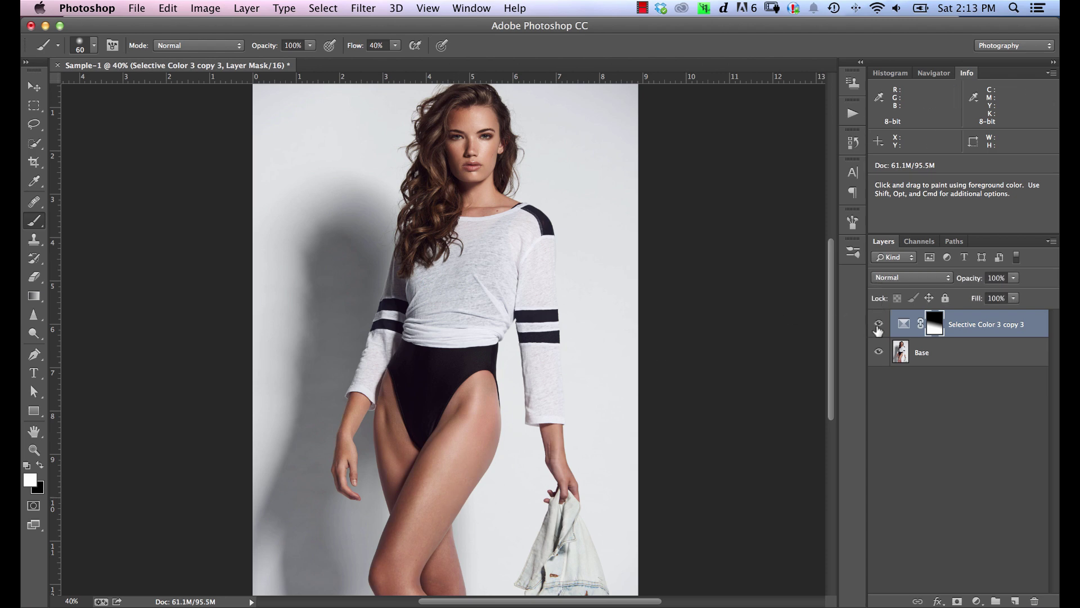
{"action": "left_click", "coordinate": [878, 330]}
{"action": "left_click", "coordinate": [878, 331]}
{"action": "left_click", "coordinate": [878, 324]}
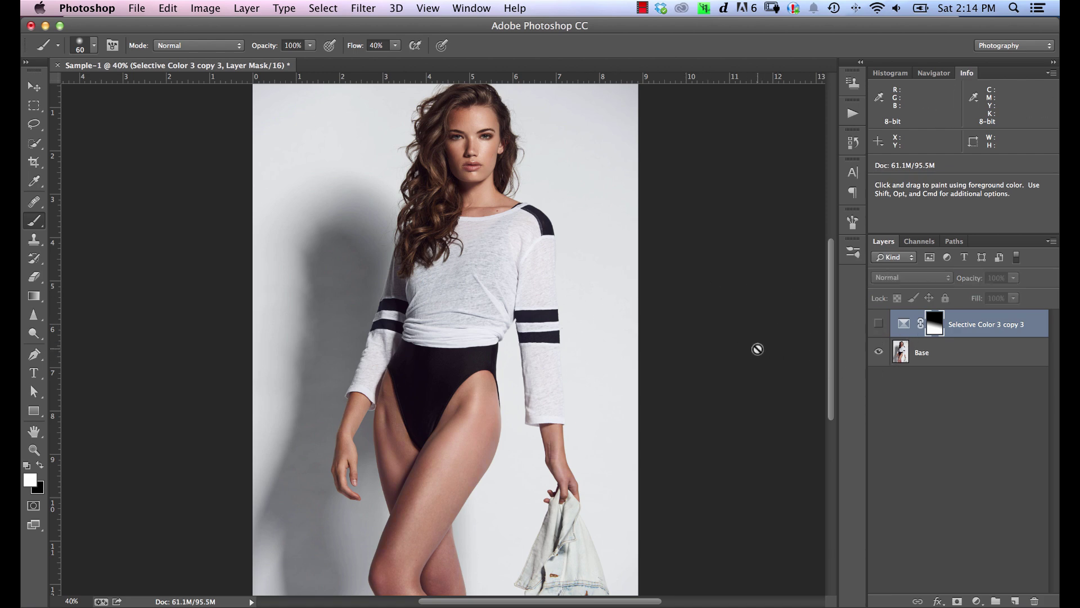
Zoom the photo to 50% and check the Info panel in the Window menu
{"action": "key", "text": "super"}
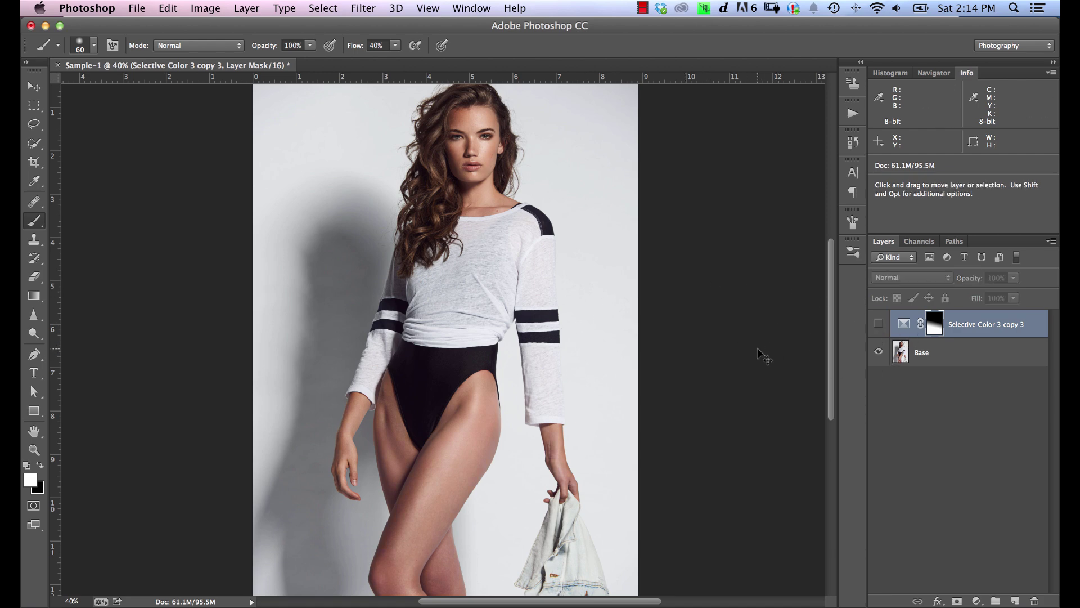
{"action": "key", "text": "super+equal"}
{"action": "scroll", "coordinate": [458, 507], "scroll_direction": "up", "scroll_amount": 5}
{"action": "key", "text": "super+r"}
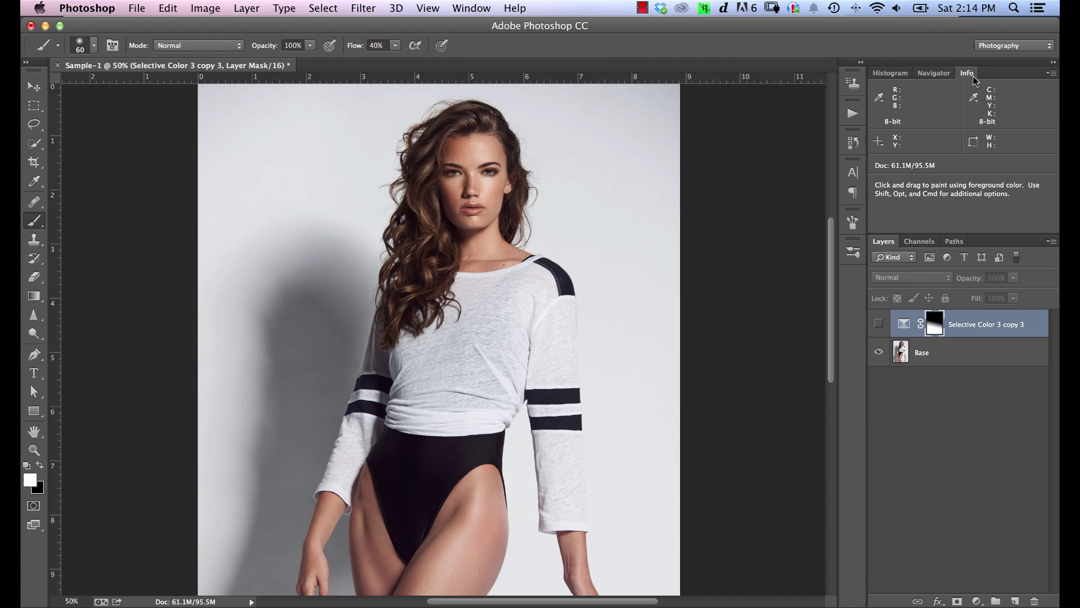
{"action": "left_click", "coordinate": [470, 8]}
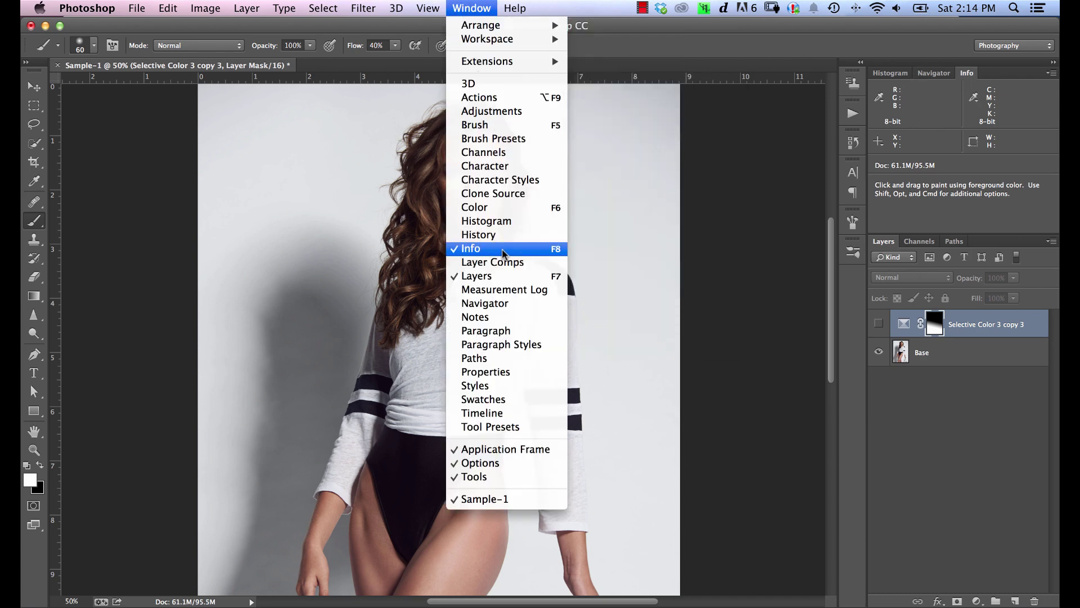
Keep the Info panel shown, make Base active with the Move tool, and read the thigh skin values
{"action": "left_click", "coordinate": [547, 248]}
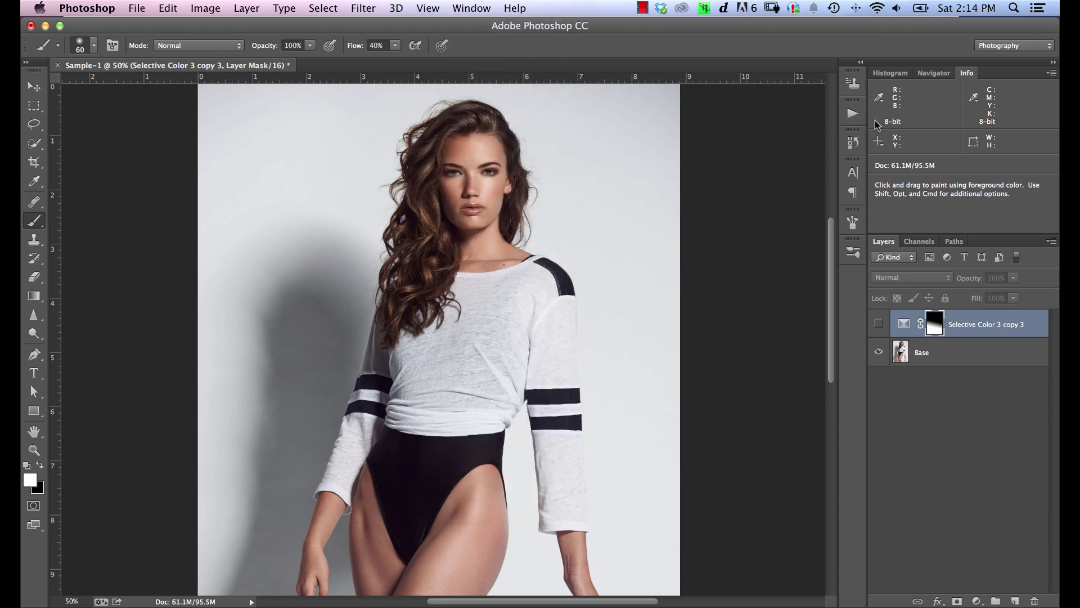
{"action": "left_click", "coordinate": [34, 87]}
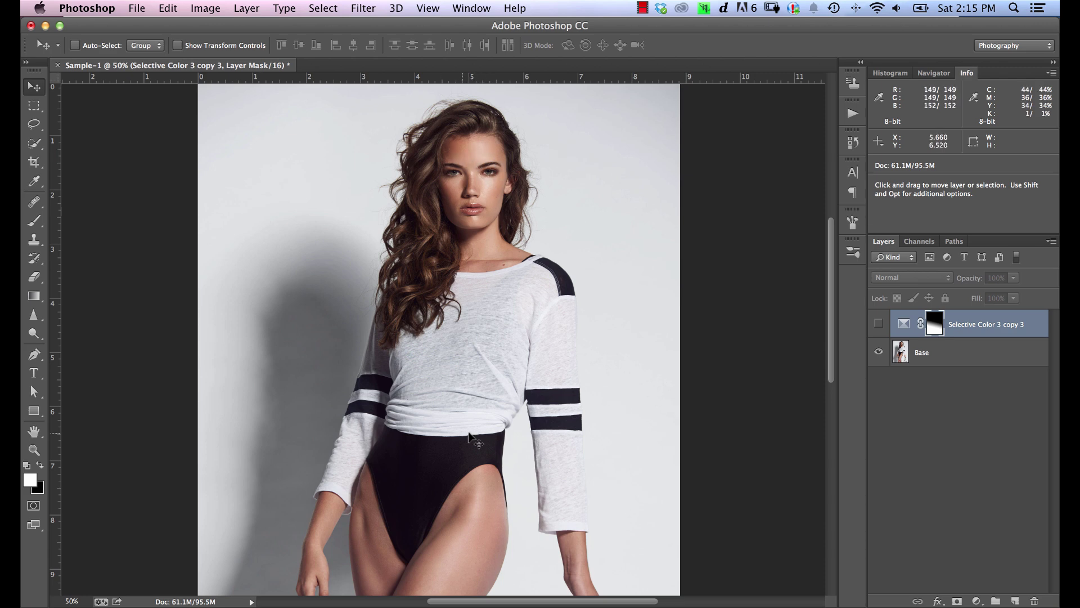
{"action": "left_click", "coordinate": [919, 357]}
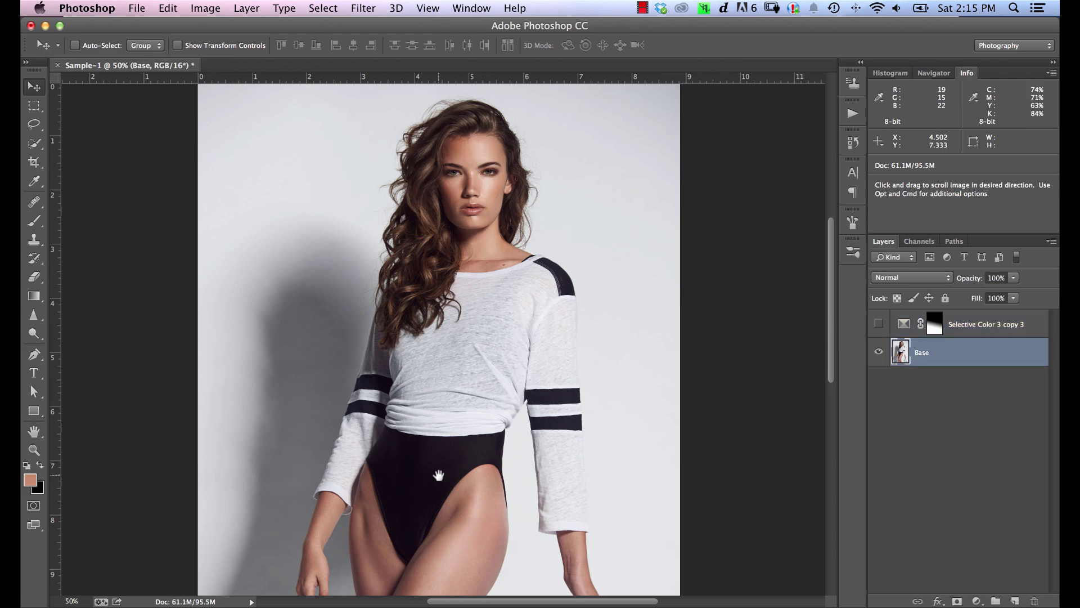
{"action": "scroll", "coordinate": [442, 476], "scroll_direction": "down", "scroll_amount": 3}
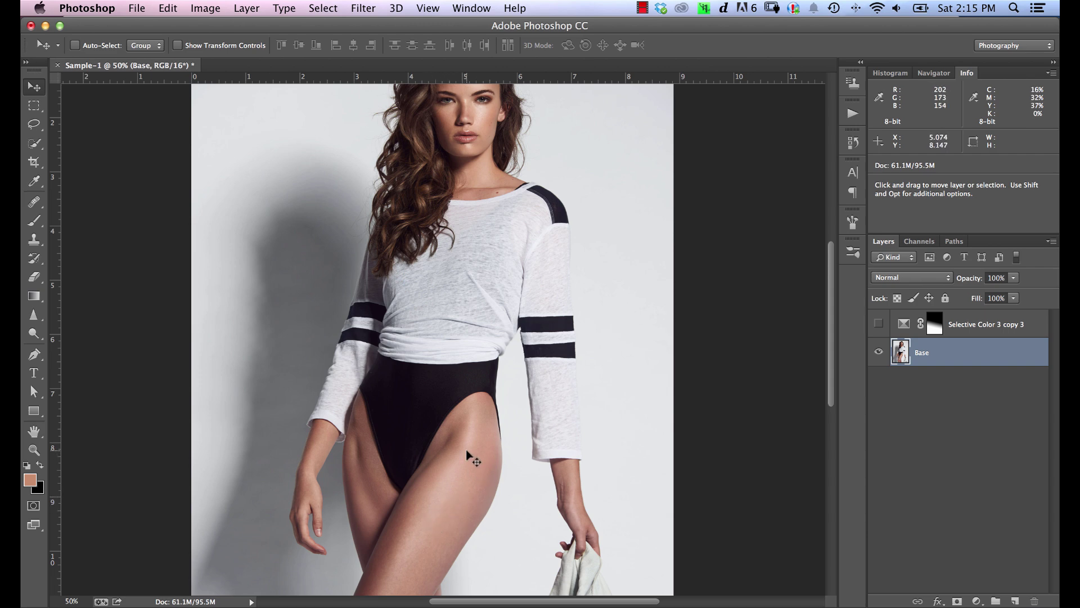
{"action": "key", "text": "super+minus"}
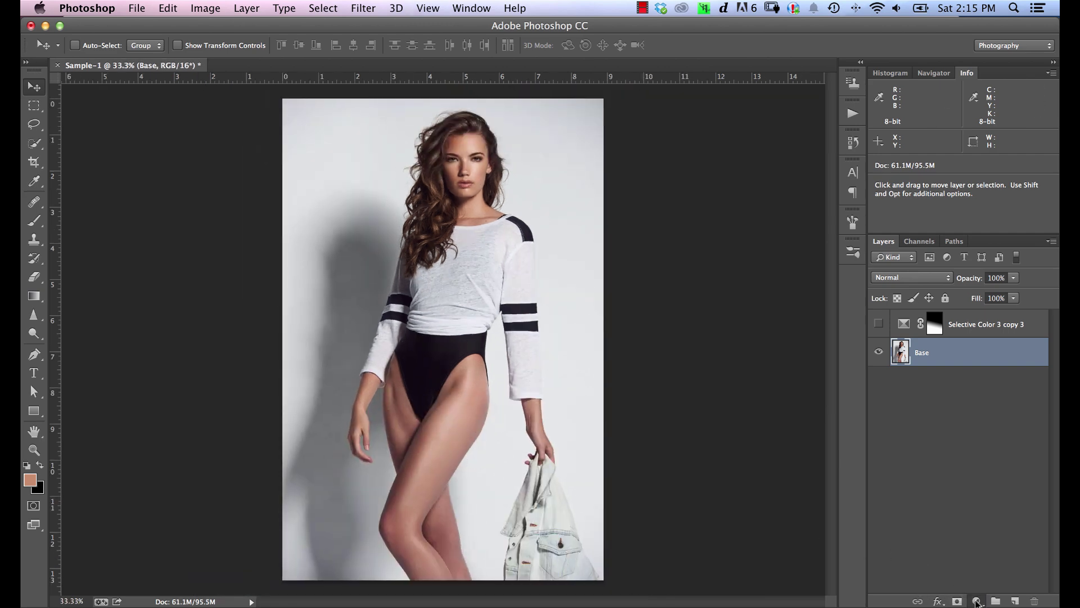
Add a Selective Color adjustment layer above Base with Colors set to Reds
{"action": "left_click", "coordinate": [977, 601]}
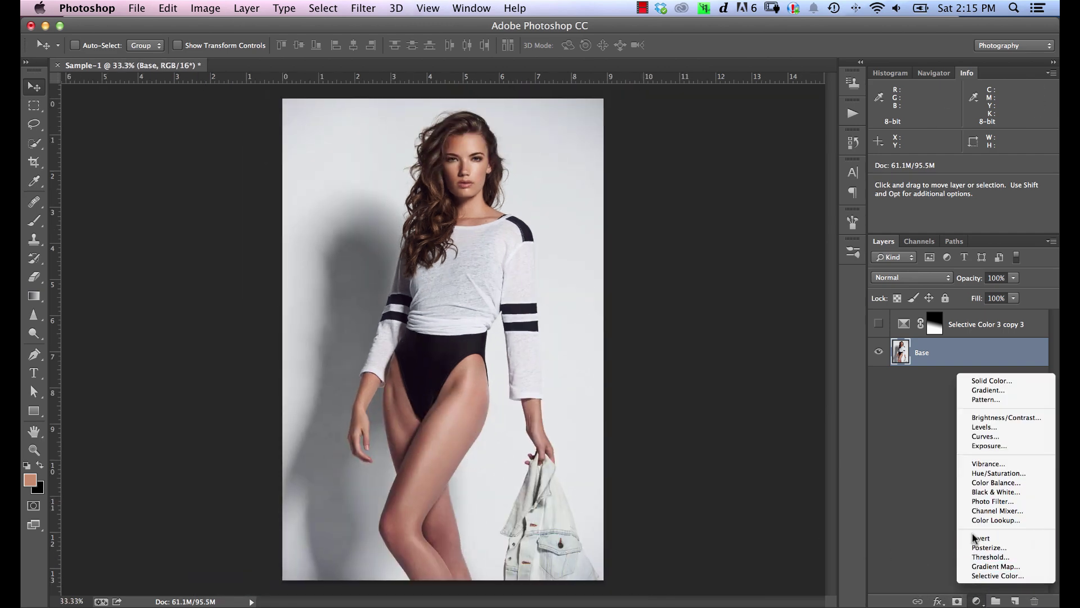
{"action": "left_click", "coordinate": [1006, 575]}
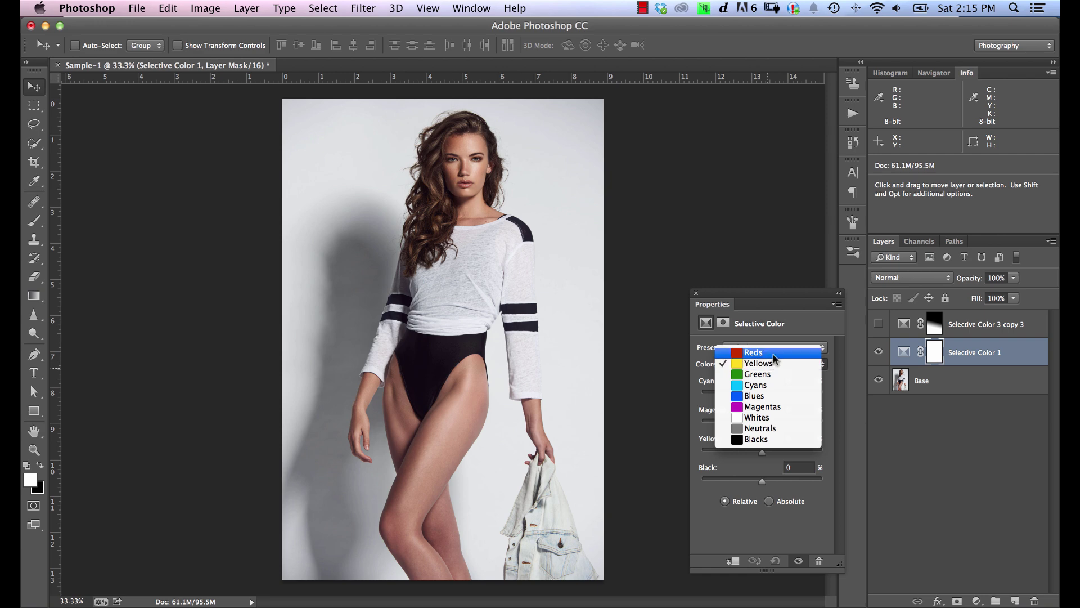
{"action": "left_click", "coordinate": [774, 354]}
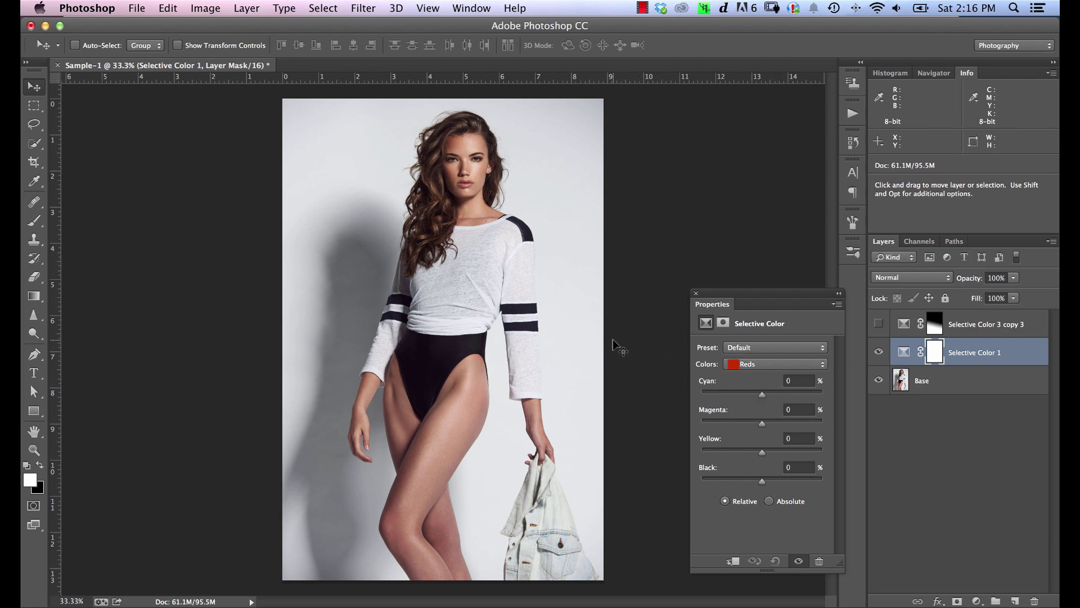
Invert the Selective Color 1 mask to black and drag a white gradient upward from the legs
{"action": "key", "text": "super+plus"}
{"action": "left_click_drag", "start_coordinate": [482, 429], "coordinate": [482, 473]}
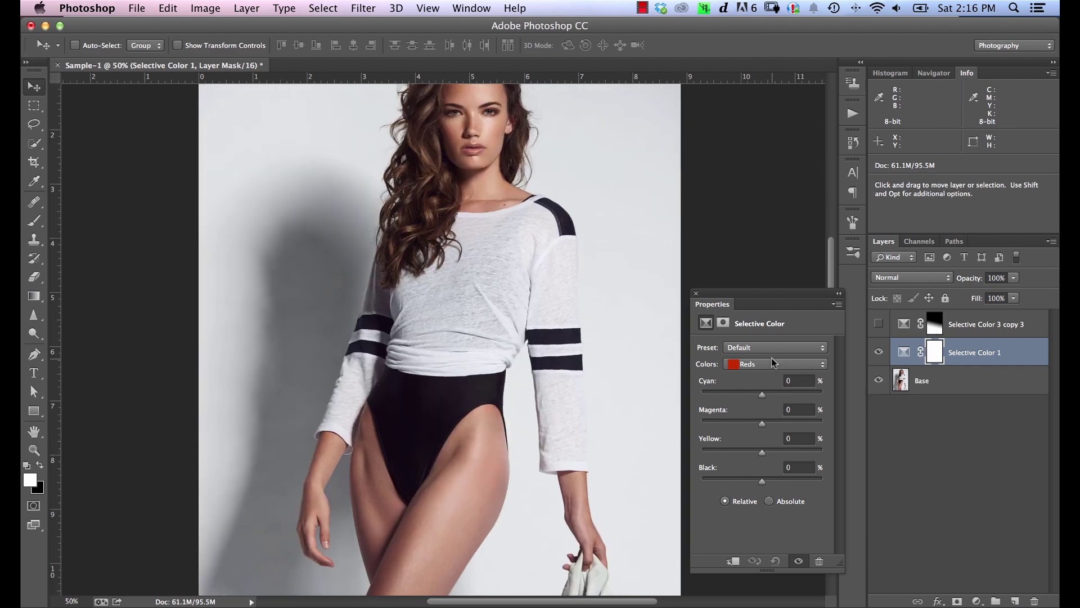
{"action": "key", "text": "super+minus"}
{"action": "key", "text": "super+i"}
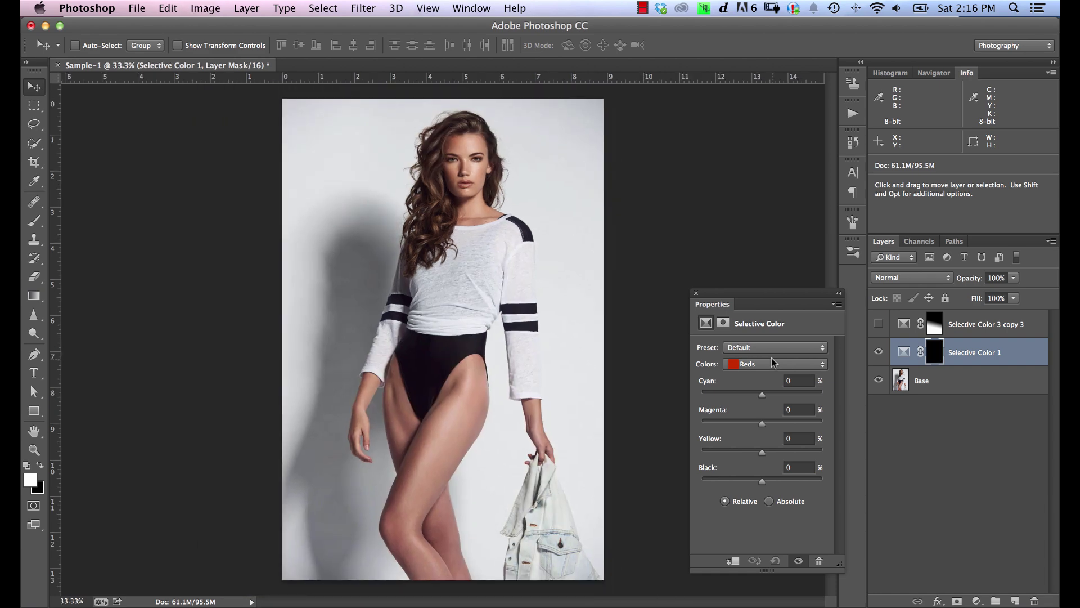
{"action": "left_click", "coordinate": [33, 296]}
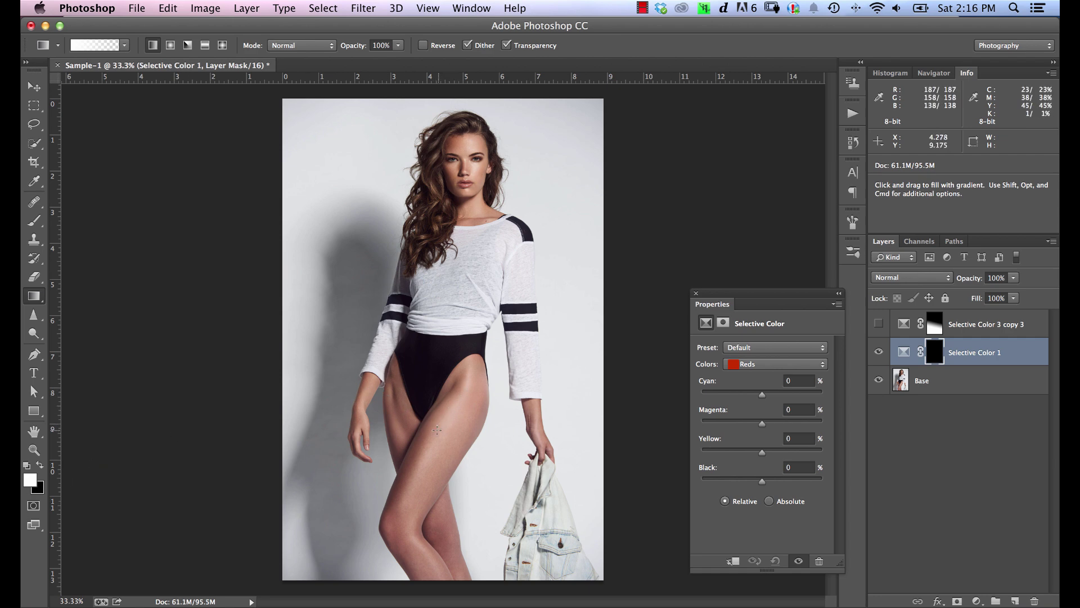
{"action": "left_click_drag", "start_coordinate": [433, 434], "coordinate": [477, 310]}
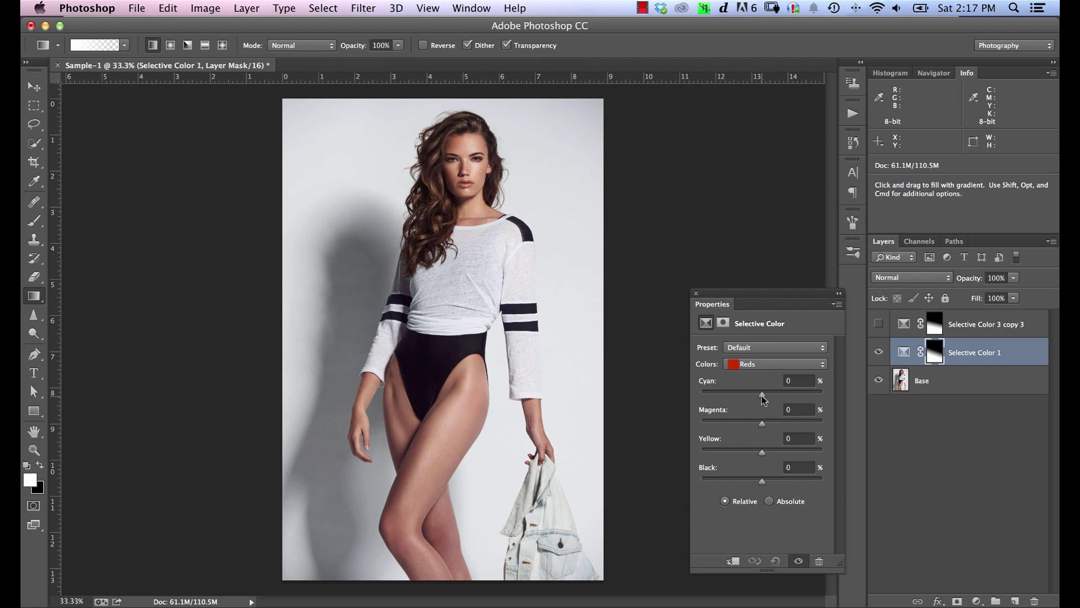
Enter Cyan -7% and Magenta +7% for the Reds in the Selective Color 1 properties
{"action": "left_click_drag", "start_coordinate": [761, 394], "coordinate": [759, 394]}
{"action": "left_click_drag", "start_coordinate": [757, 395], "coordinate": [756, 398]}
{"action": "left_click", "coordinate": [796, 380]}
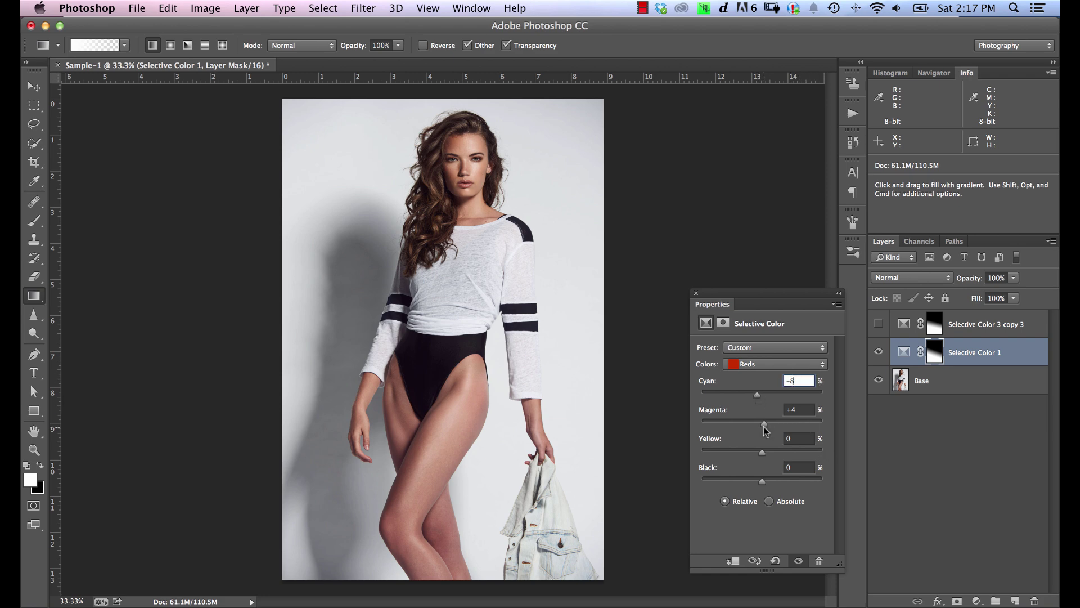
{"action": "key", "text": "BackSpace"}
{"action": "type", "text": "7"}
{"action": "key", "text": "Return"}
{"action": "double_click", "coordinate": [799, 410]}
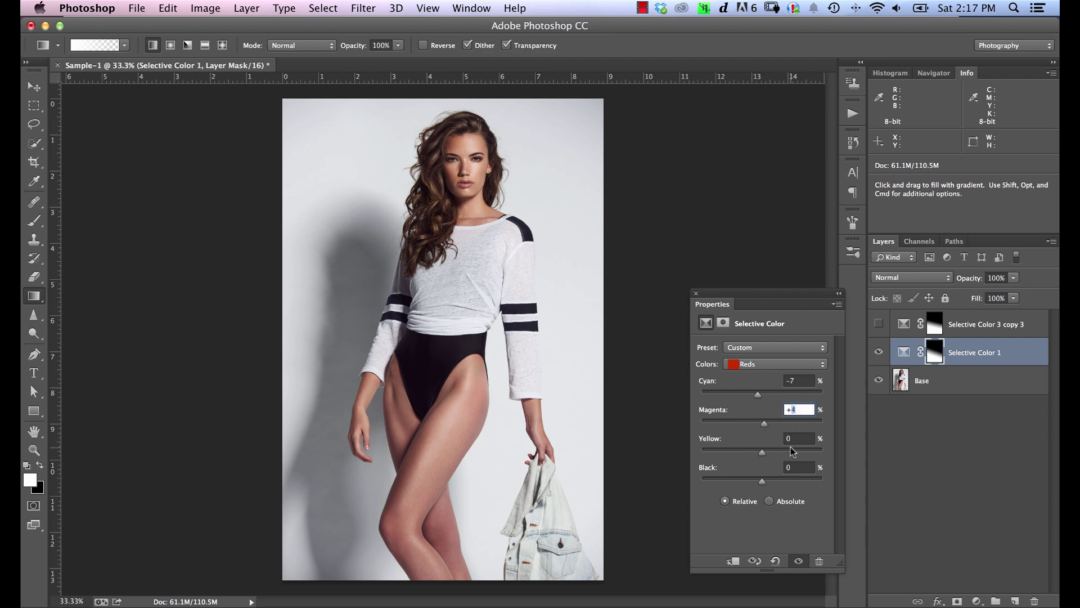
{"action": "type", "text": "7"}
{"action": "key", "text": "Return"}
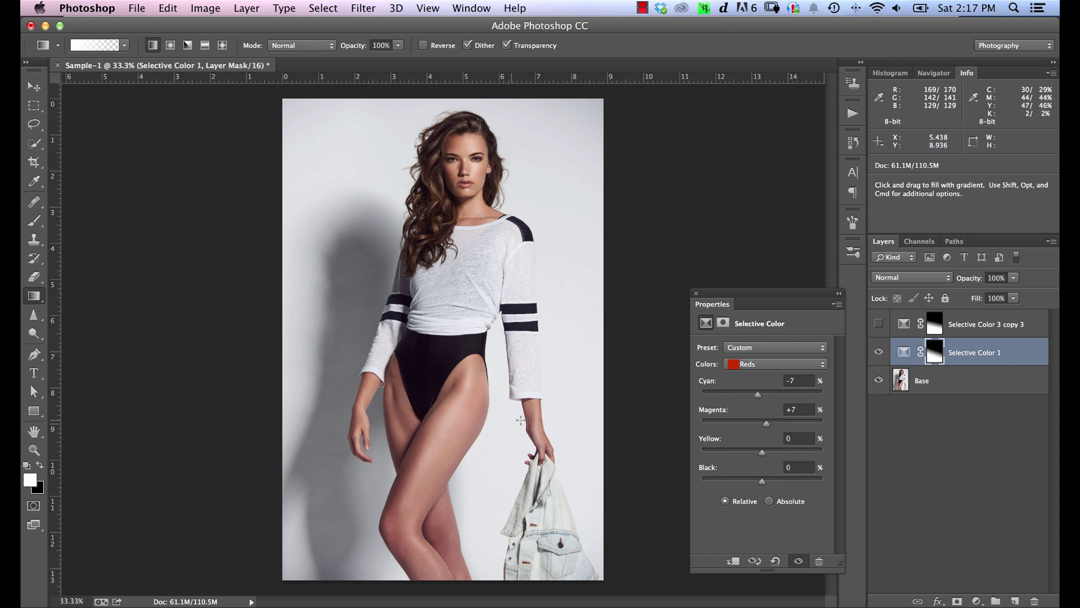
Raise the Reds Yellow to +45 and set Cyan to -8 and Magenta to 8
{"action": "left_click_drag", "start_coordinate": [761, 451], "coordinate": [766, 453]}
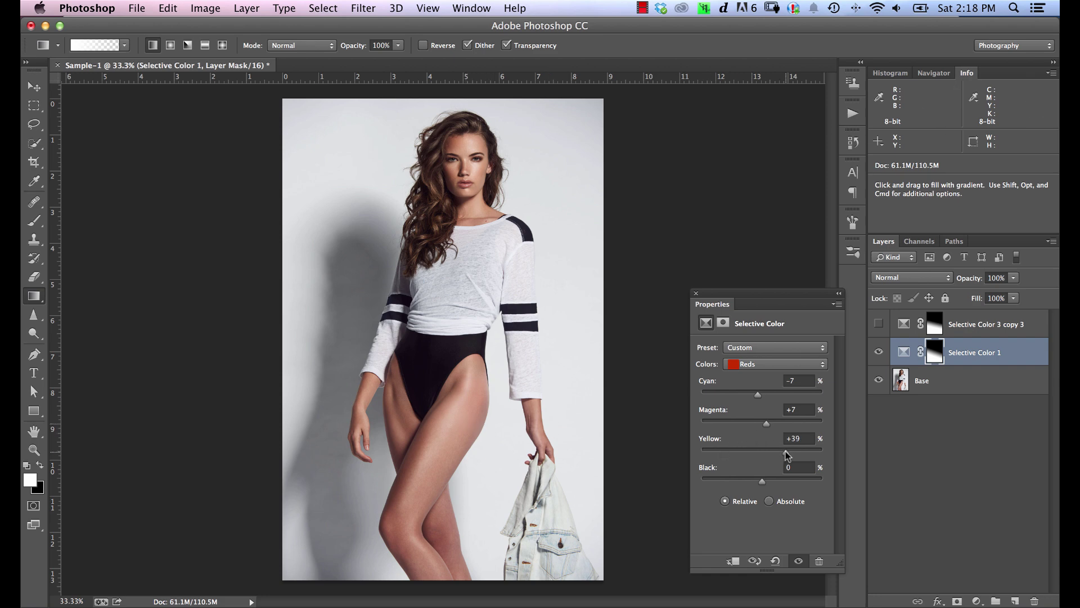
{"action": "left_click_drag", "start_coordinate": [781, 453], "coordinate": [785, 451]}
{"action": "left_click_drag", "start_coordinate": [790, 453], "coordinate": [789, 453]}
{"action": "left_click_drag", "start_coordinate": [757, 394], "coordinate": [755, 394]}
{"action": "type", "text": "-8"}
{"action": "key", "text": "Tab"}
{"action": "type", "text": "8"}
{"action": "left_click", "coordinate": [809, 439]}
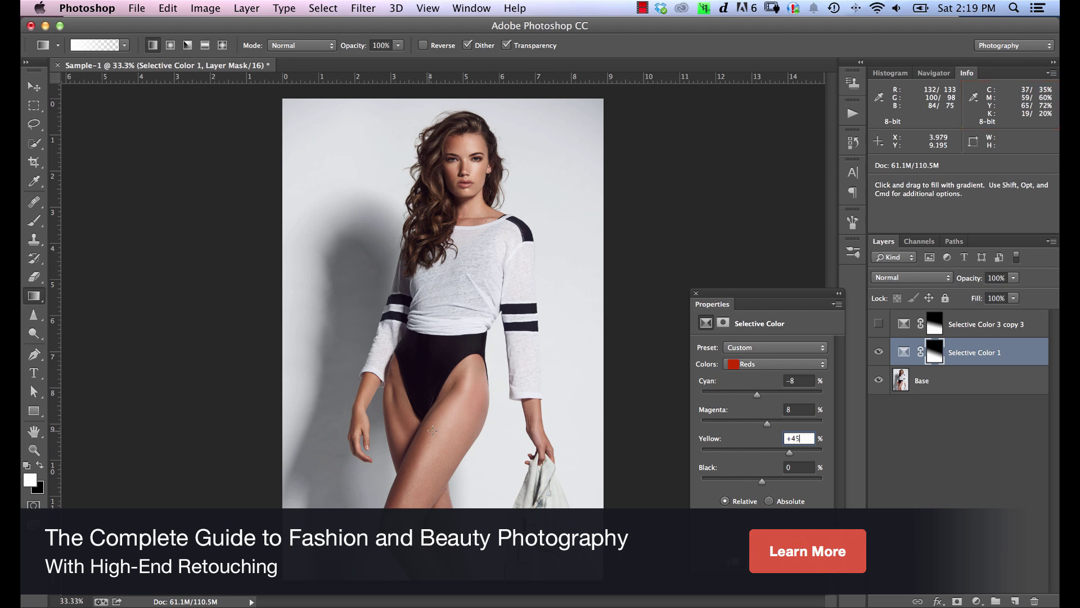
Toggle Selective Color 1 off and on to compare the legs, leaving it on
{"action": "left_click", "coordinate": [878, 352]}
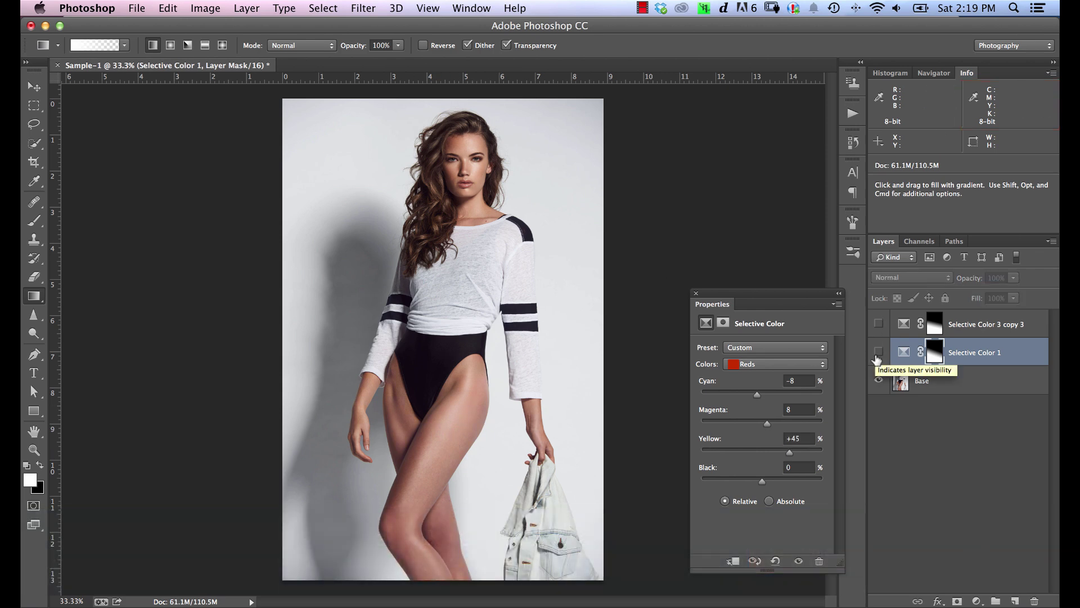
{"action": "left_click", "coordinate": [878, 353]}
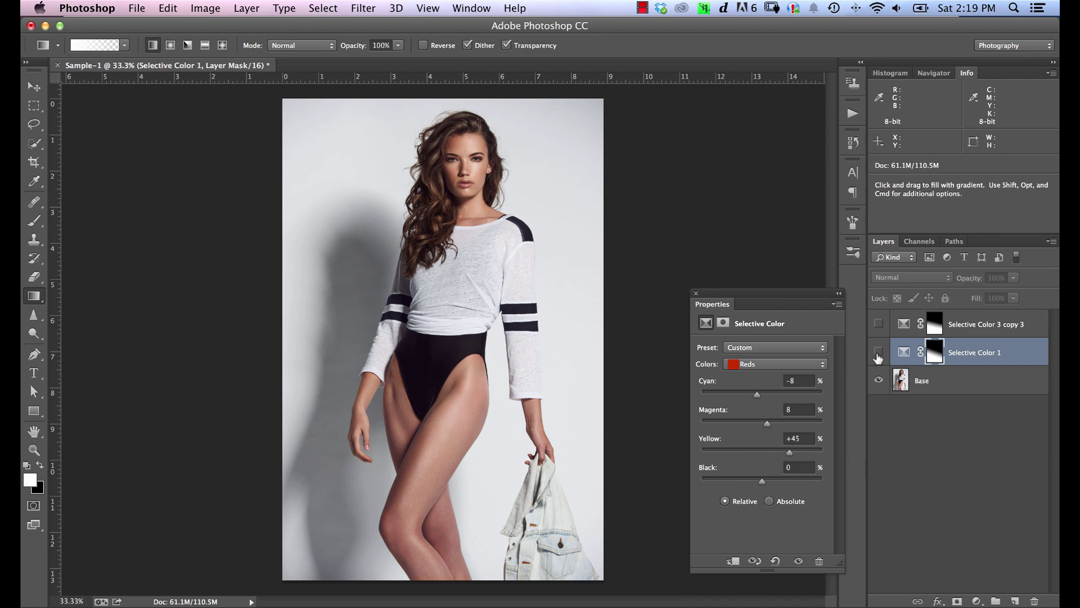
{"action": "left_click", "coordinate": [878, 354]}
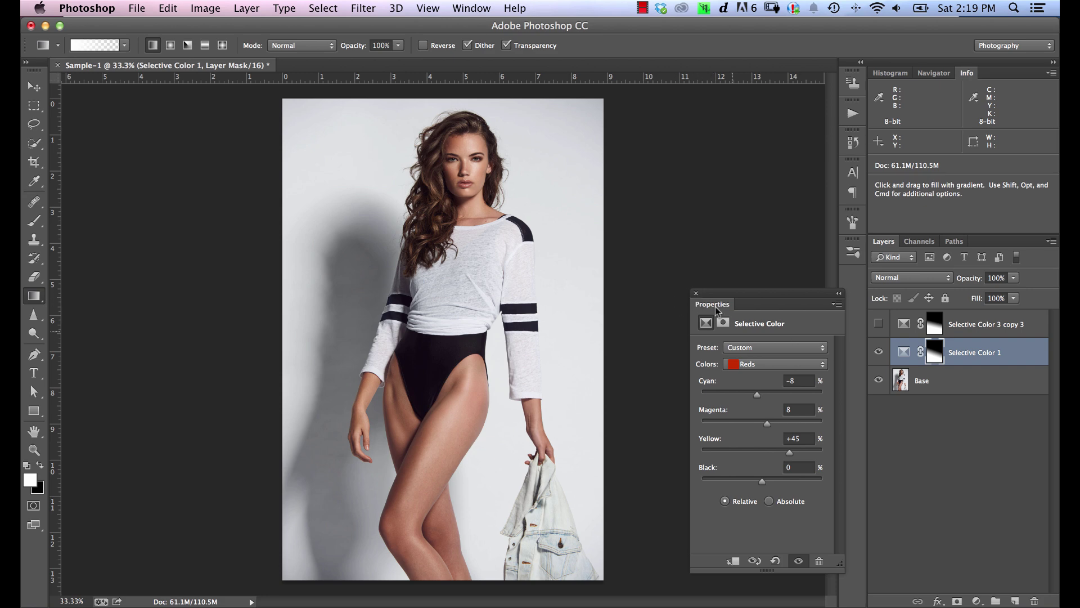
Hide Selective Color 1 and add two layers above Base named Bottom and Top
{"action": "left_click", "coordinate": [696, 293]}
{"action": "left_click", "coordinate": [878, 352]}
{"action": "left_click", "coordinate": [971, 386]}
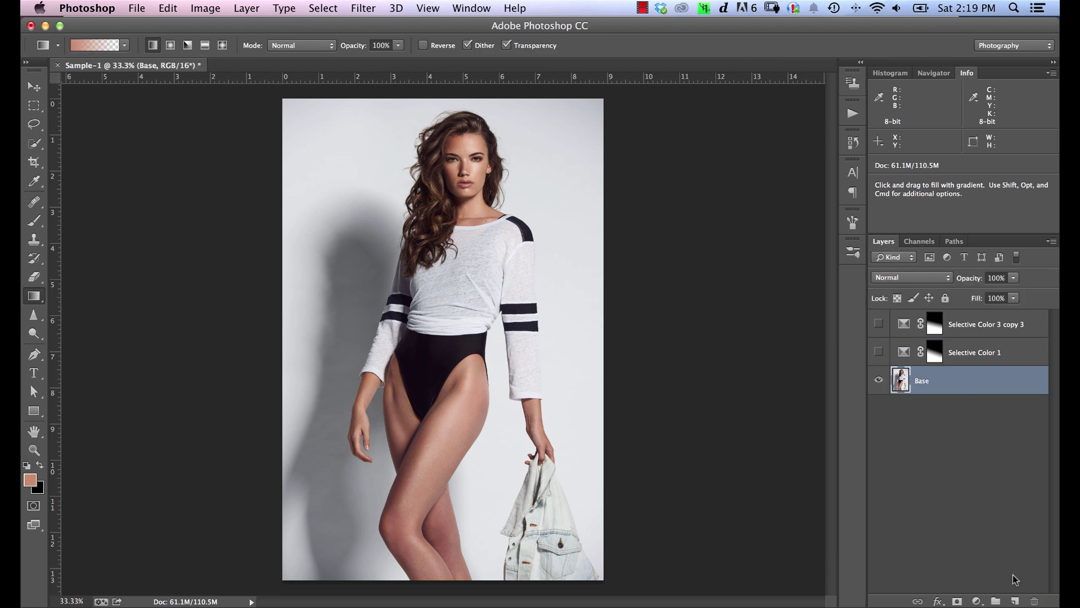
{"action": "left_click", "coordinate": [1014, 600]}
{"action": "left_click", "coordinate": [1014, 601]}
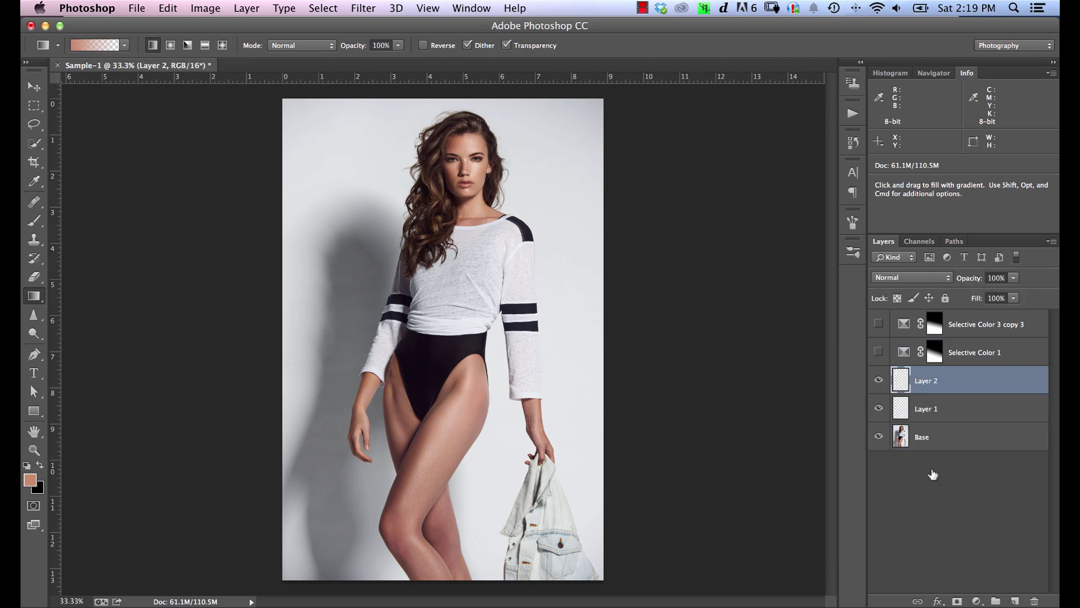
{"action": "double_click", "coordinate": [927, 411]}
{"action": "type", "text": "Bottom"}
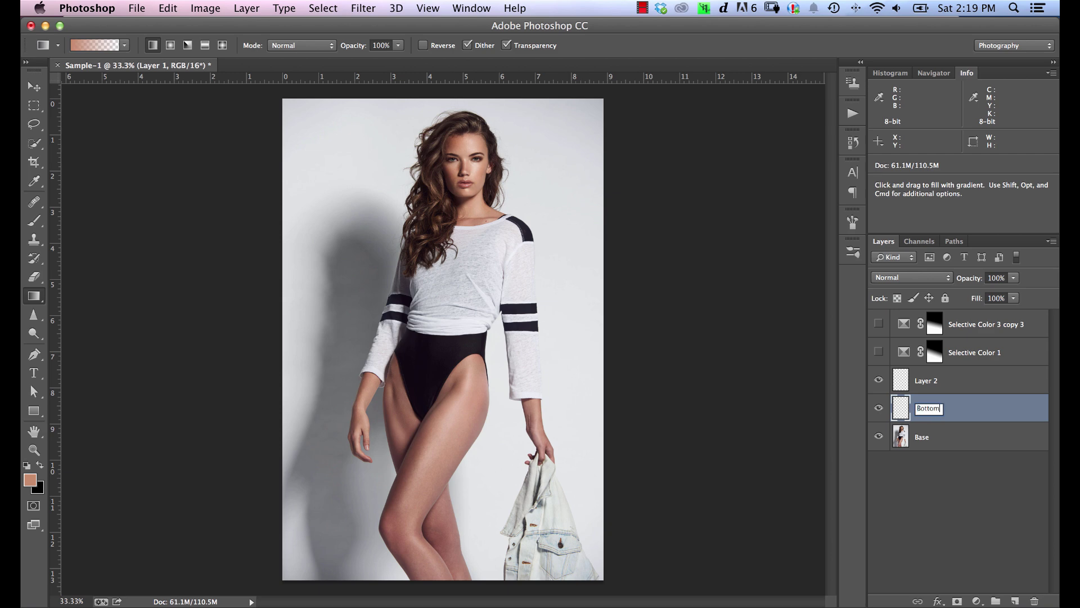
{"action": "key", "text": "Return"}
{"action": "double_click", "coordinate": [926, 381]}
{"action": "type", "text": "T"}
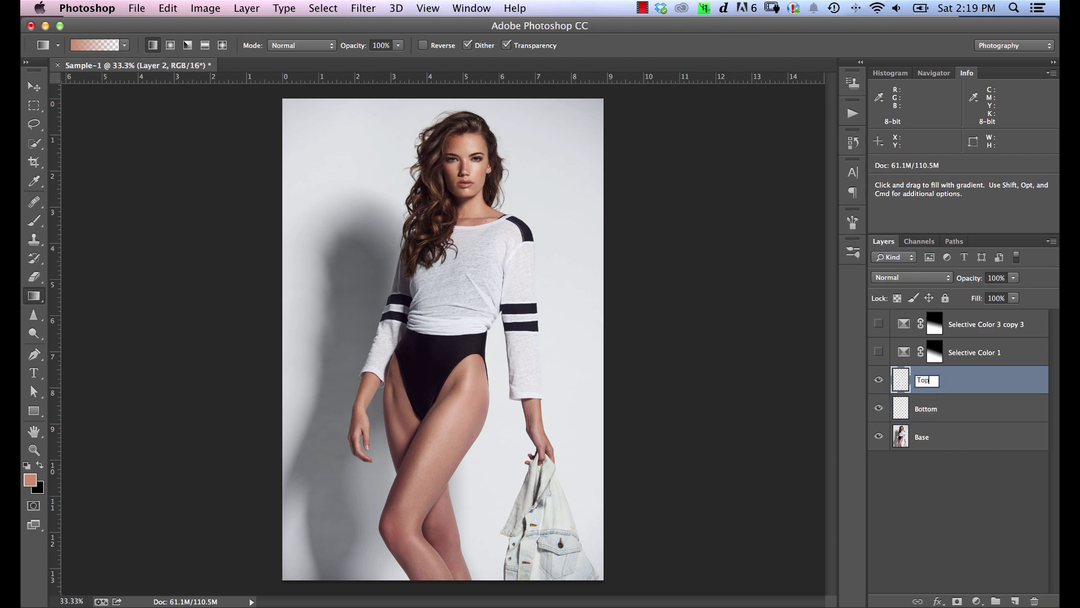
{"action": "type", "text": "op"}
{"action": "key", "text": "Return"}
Sample the thigh skin and paint a 400 px leg-tone swatch on Bottom beside the face
{"action": "left_click", "coordinate": [906, 443]}
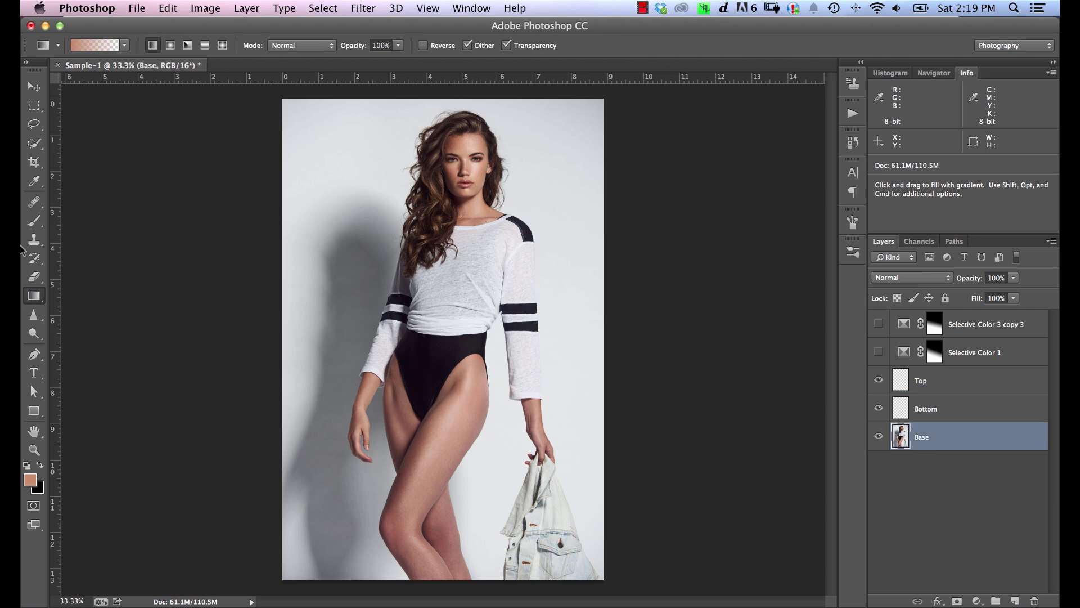
{"action": "left_click", "coordinate": [33, 221]}
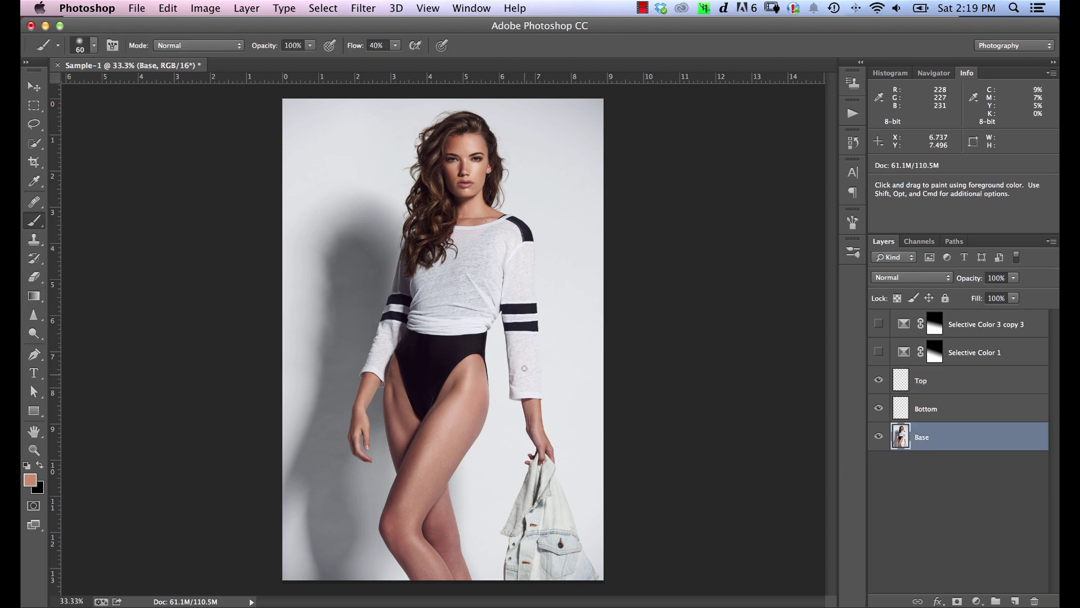
{"action": "left_click", "coordinate": [466, 415], "text": "alt"}
{"action": "left_click", "coordinate": [925, 408]}
{"action": "key", "text": "bracketright"}
{"action": "key", "text": "bracketright"}
{"action": "key", "text": "bracketright"}
{"action": "key", "text": "bracketright"}
{"action": "left_click", "coordinate": [528, 190]}
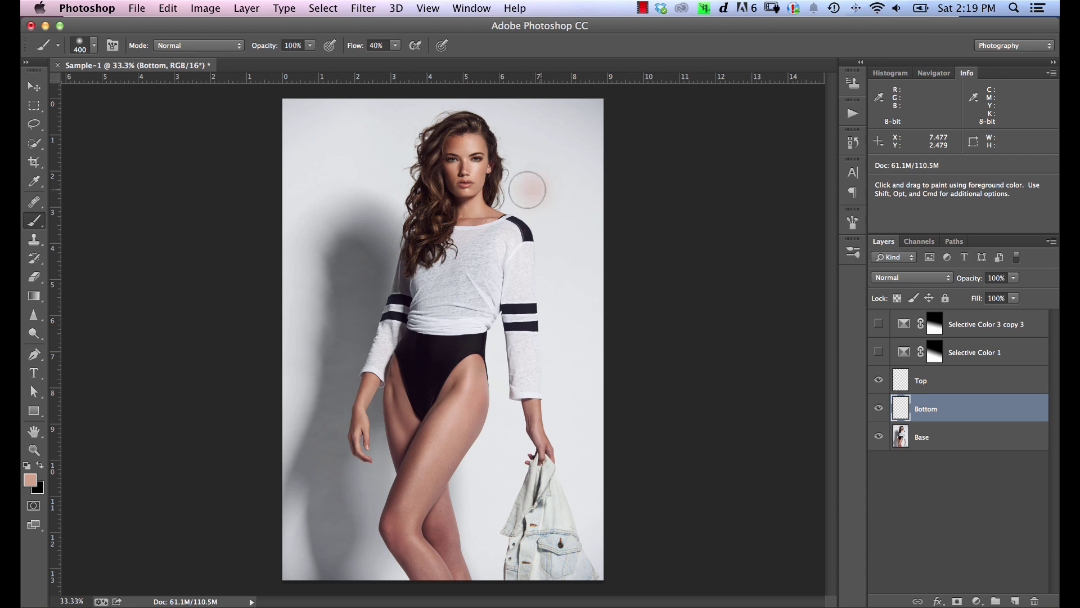
{"action": "mouse_move", "coordinate": [528, 190]}
{"action": "left_mouse_down"}
{"action": "mouse_move", "coordinate": [560, 189]}
{"action": "mouse_move", "coordinate": [543, 188]}
{"action": "left_mouse_up"}
Sample the forehead skin, paint a face-tone swatch on Top, and zoom to 50% on the swatches
{"action": "left_click", "coordinate": [910, 384]}
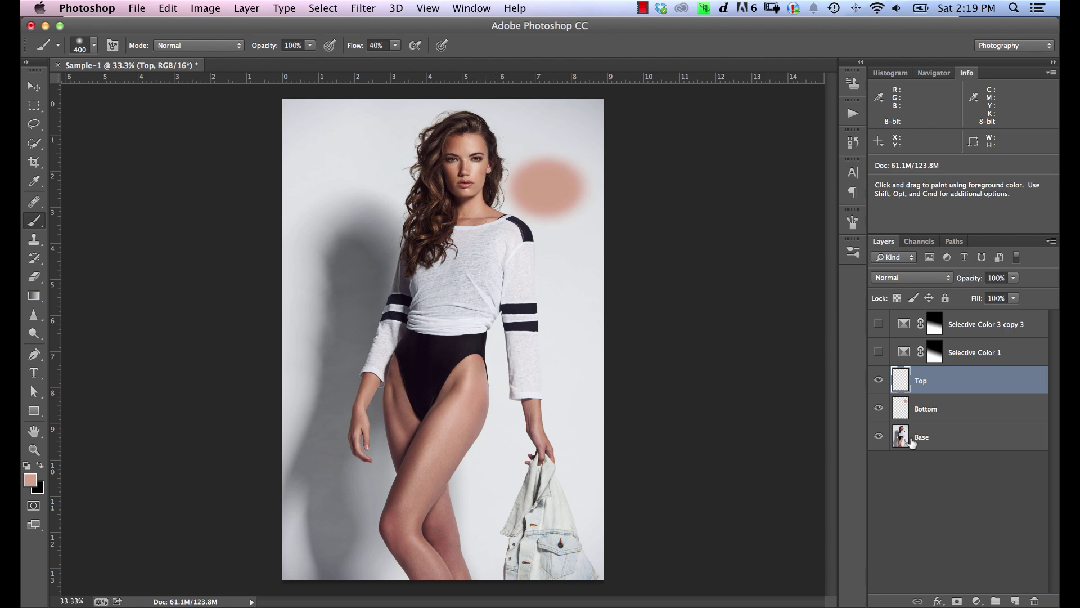
{"action": "key", "text": "alt+shift+bracketleft"}
{"action": "left_click", "coordinate": [461, 144], "text": "alt"}
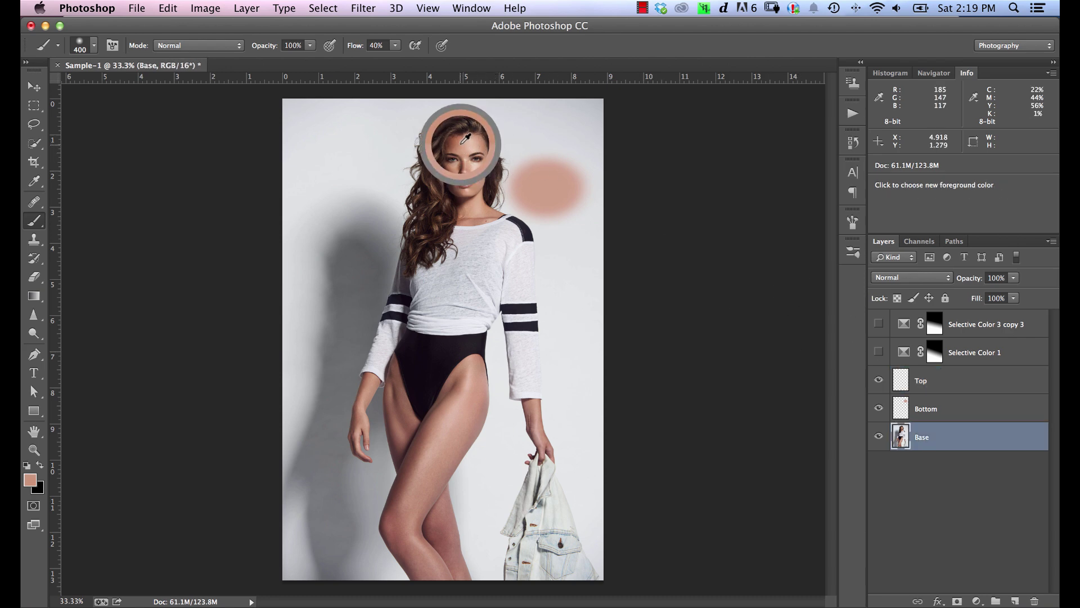
{"action": "left_click", "coordinate": [907, 388]}
{"action": "mouse_move", "coordinate": [533, 148]}
{"action": "left_mouse_down"}
{"action": "mouse_move", "coordinate": [561, 149]}
{"action": "mouse_move", "coordinate": [532, 151]}
{"action": "mouse_move", "coordinate": [561, 138]}
{"action": "mouse_move", "coordinate": [534, 147]}
{"action": "left_mouse_up"}
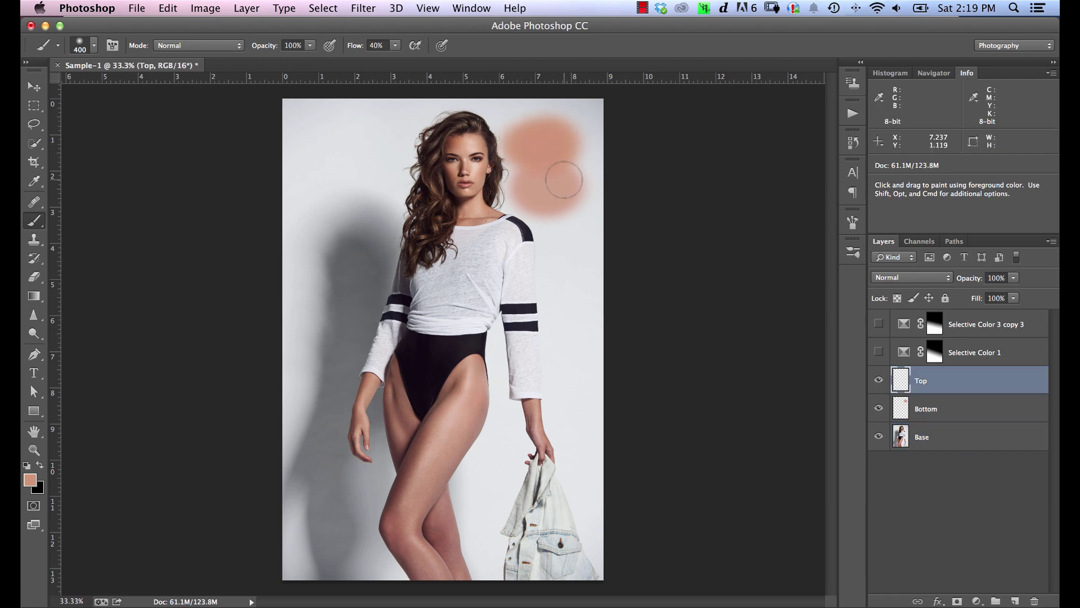
{"action": "key", "text": "super+equal"}
{"action": "key", "text": "super+equal"}
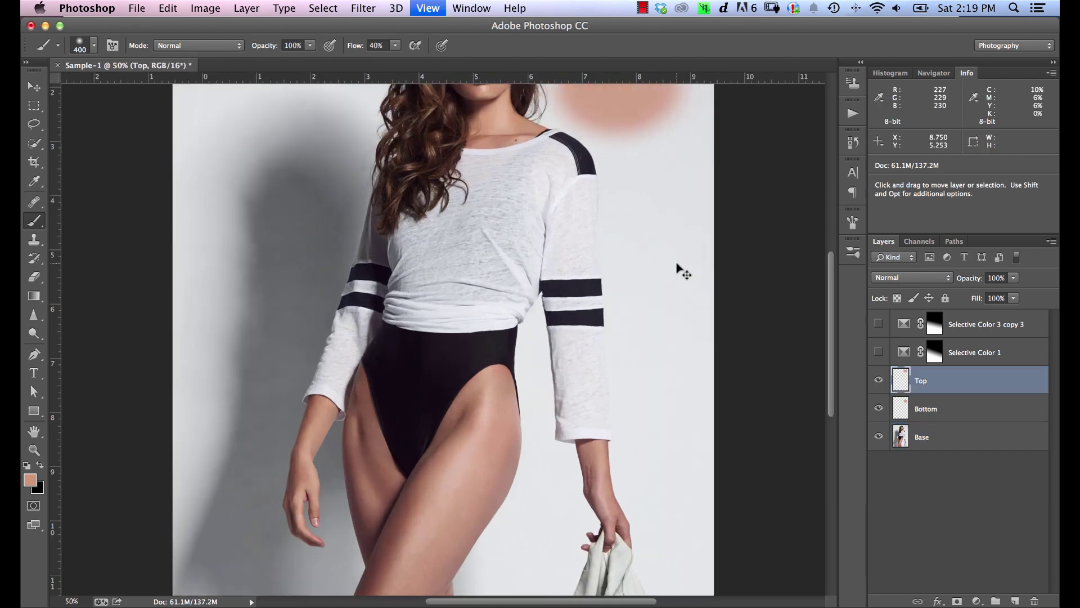
{"action": "key", "text": "super+equal"}
{"action": "left_click_drag", "start_coordinate": [651, 342], "coordinate": [567, 510]}
Place a copy of Selective Color 1 below Top and hide the original
{"action": "left_click", "coordinate": [1006, 354]}
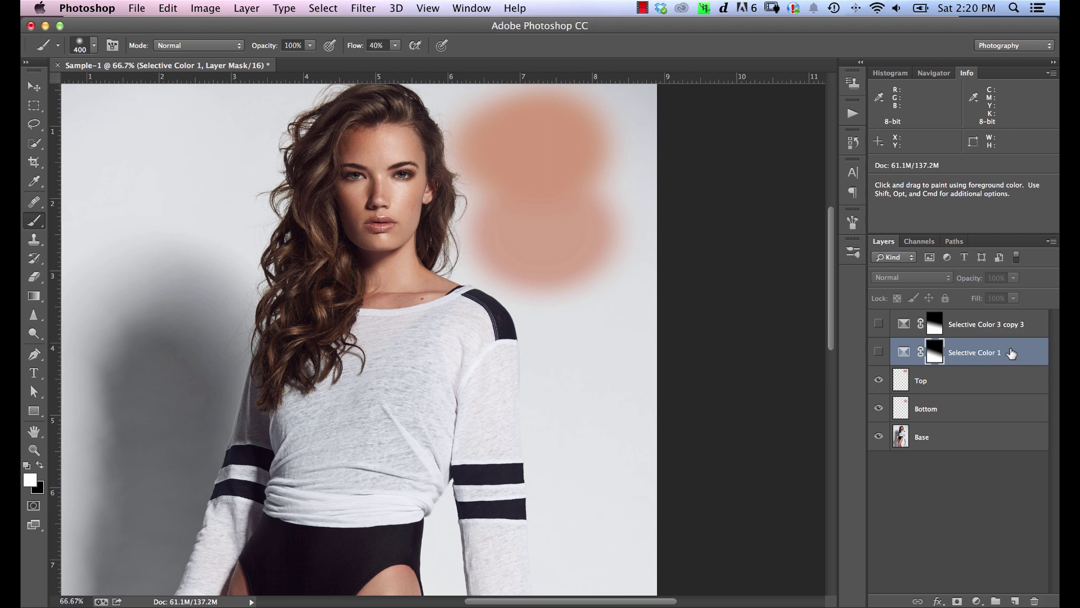
{"action": "left_click_drag", "start_coordinate": [1022, 364], "coordinate": [1015, 407]}
{"action": "key", "text": "cmd+z"}
{"action": "left_click_drag", "start_coordinate": [1022, 356], "coordinate": [1016, 394]}
{"action": "key", "text": "cmd+z"}
{"action": "left_click", "coordinate": [879, 351]}
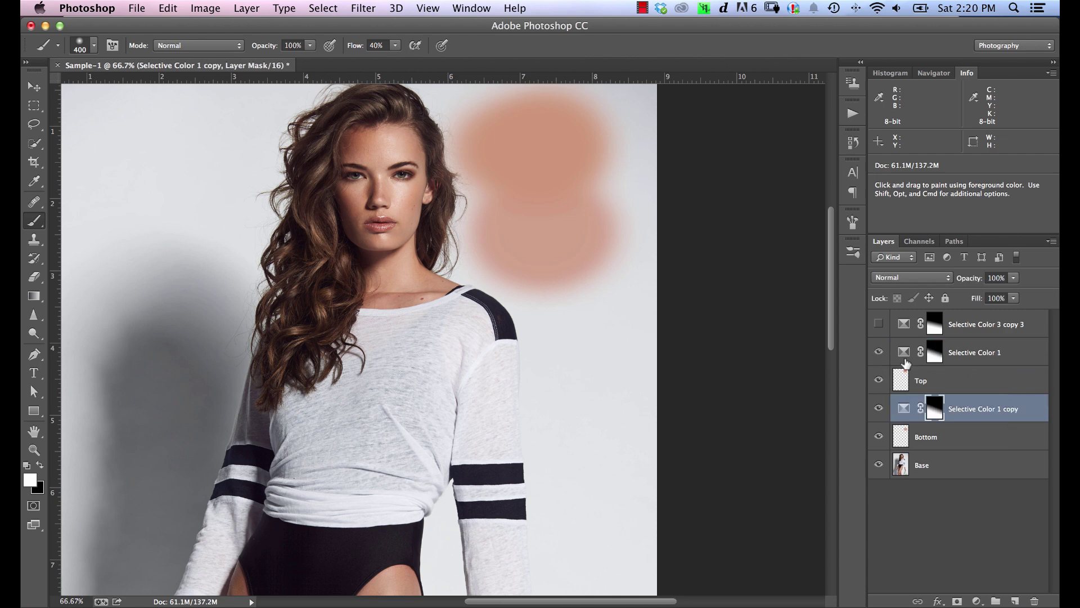
{"action": "left_click", "coordinate": [879, 352]}
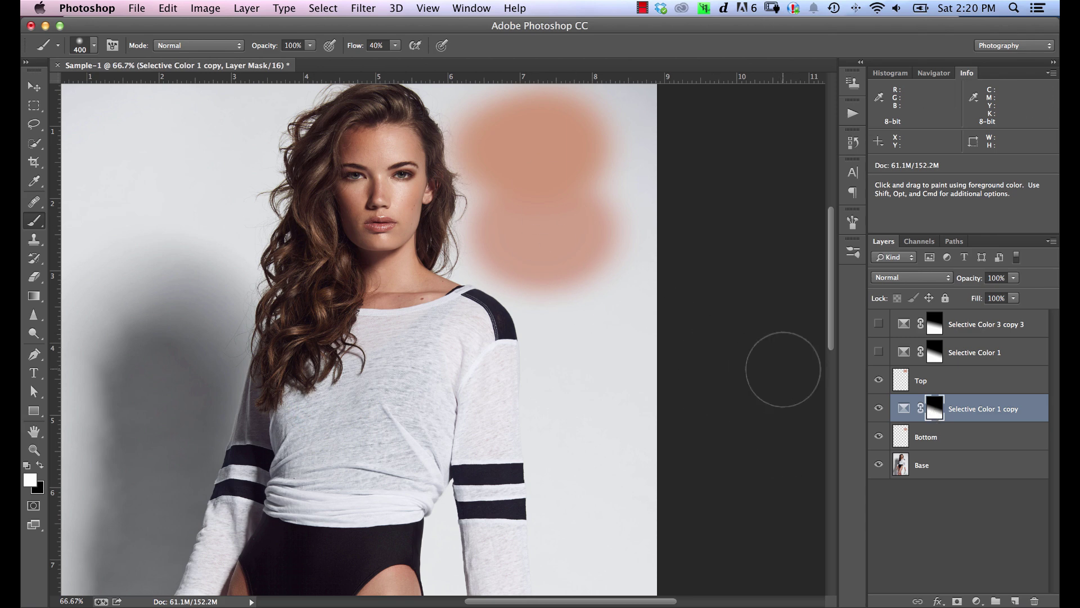
Fill the copy's mask with white and clip it to the Bottom swatch layer
{"action": "key", "text": "alt"}
{"action": "key", "text": "alt+BackSpace"}
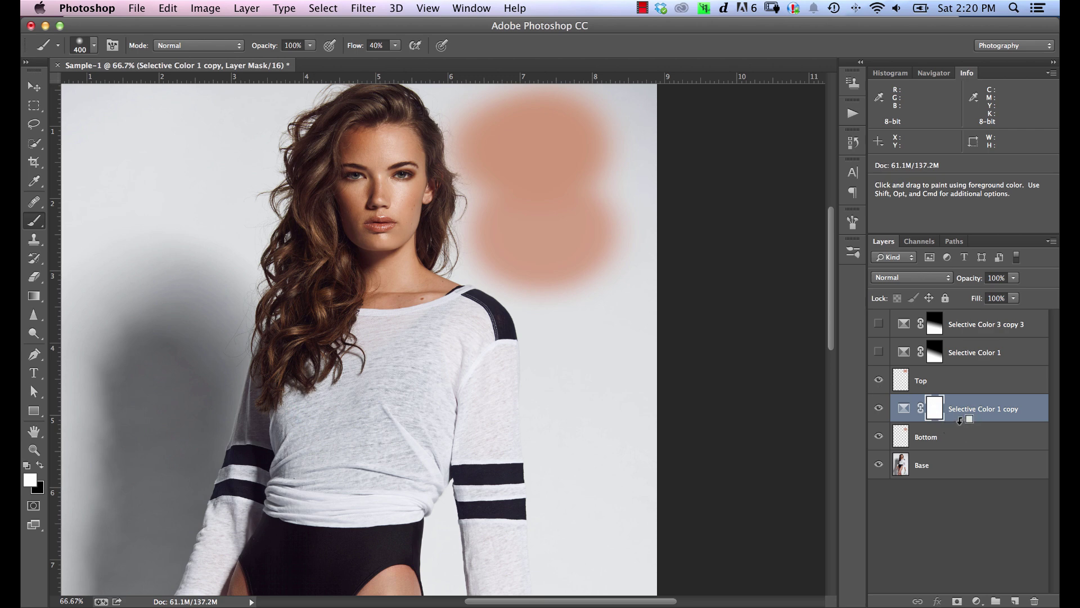
{"action": "left_click", "coordinate": [960, 422], "text": "alt"}
{"action": "left_click", "coordinate": [879, 409]}
{"action": "left_click", "coordinate": [877, 411]}
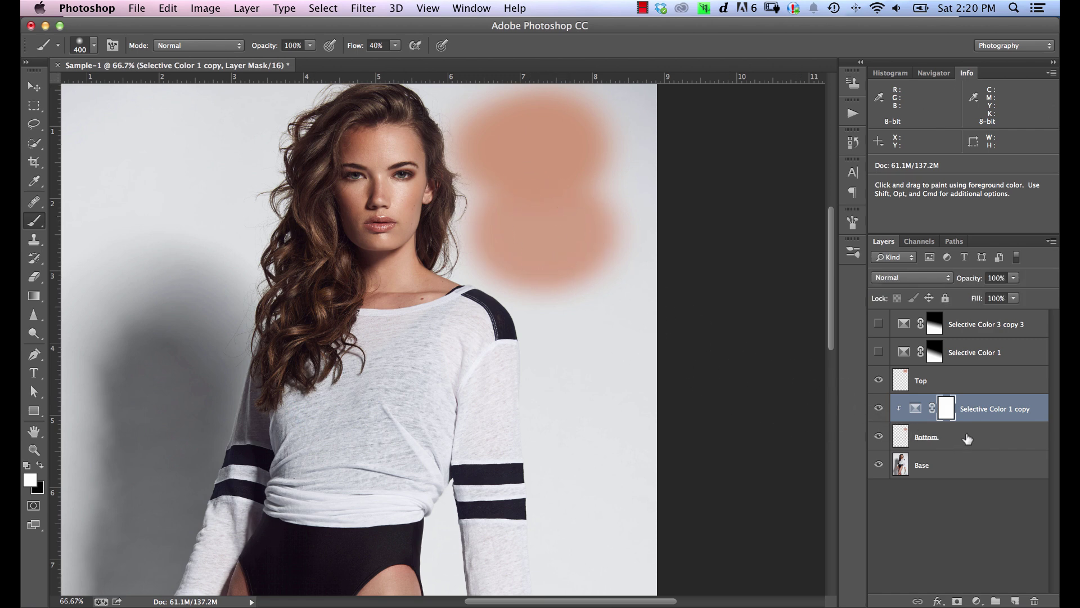
{"action": "left_click", "coordinate": [967, 439]}
Add a Curves layer above Bottom and pull its midpoint down to output 120
{"action": "left_click", "coordinate": [976, 601]}
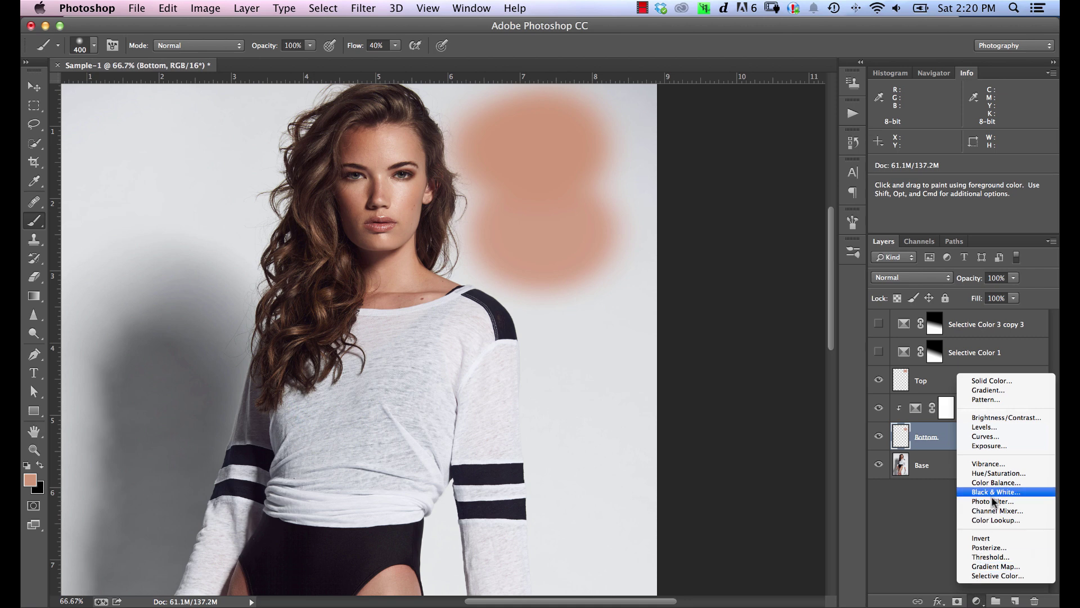
{"action": "left_click", "coordinate": [995, 440]}
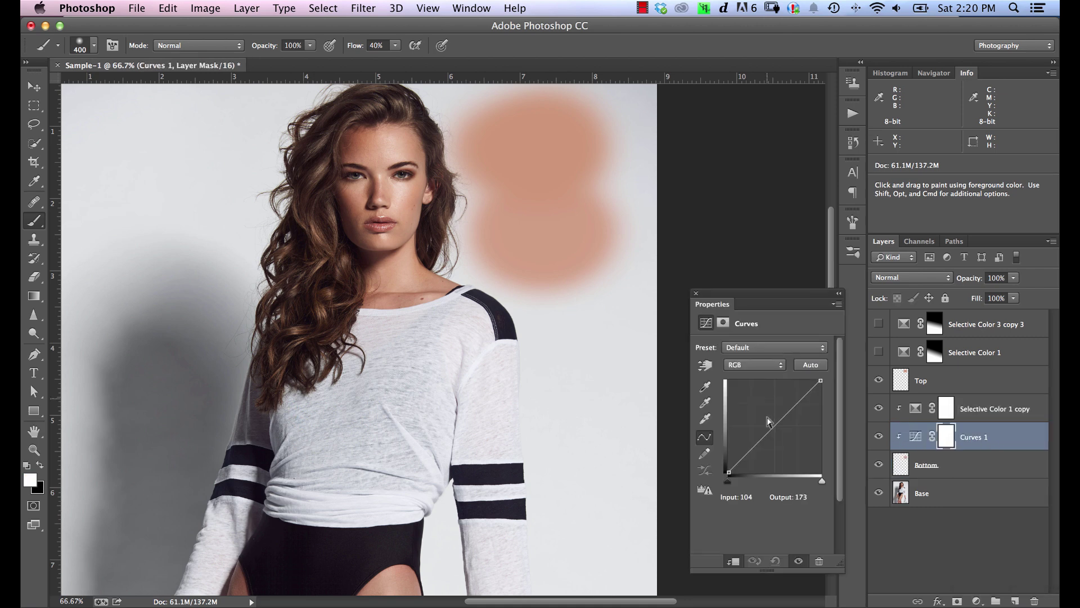
{"action": "left_click", "coordinate": [774, 427]}
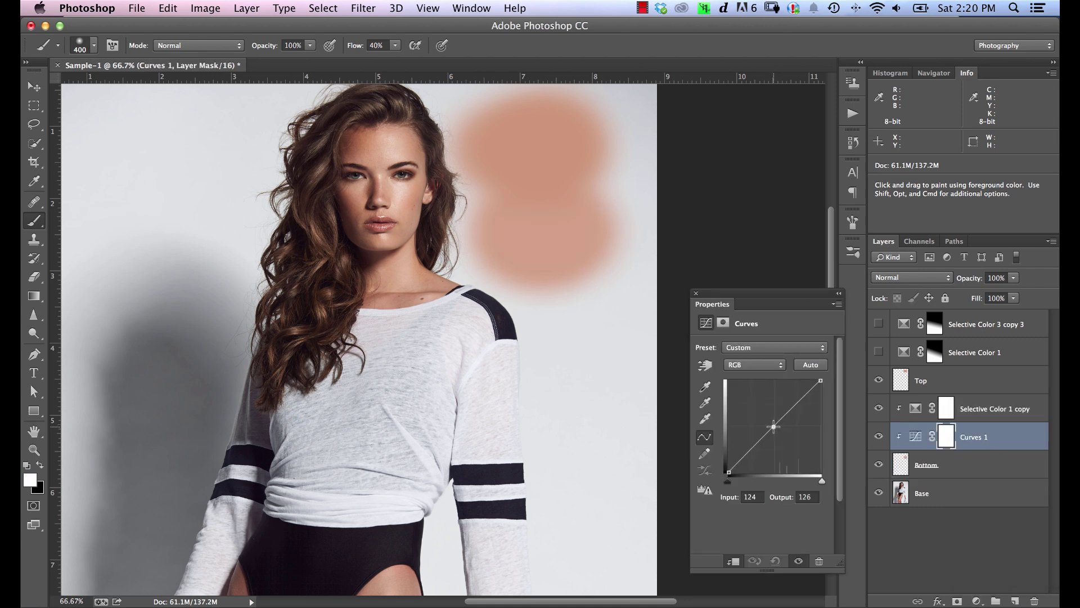
{"action": "left_click_drag", "start_coordinate": [773, 426], "coordinate": [774, 429]}
{"action": "left_click", "coordinate": [696, 293]}
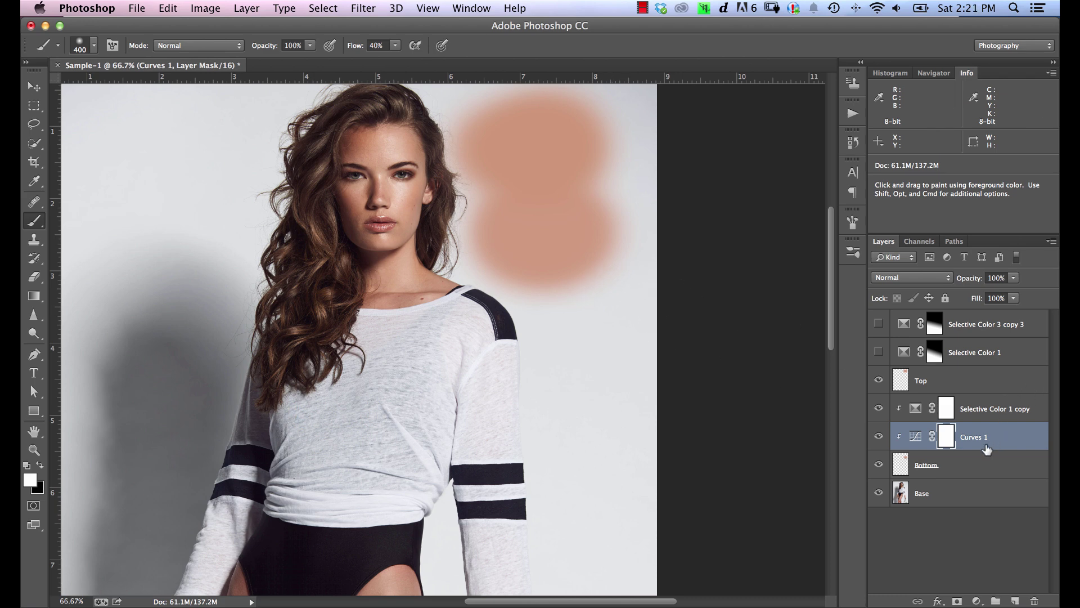
{"action": "left_click", "coordinate": [975, 467]}
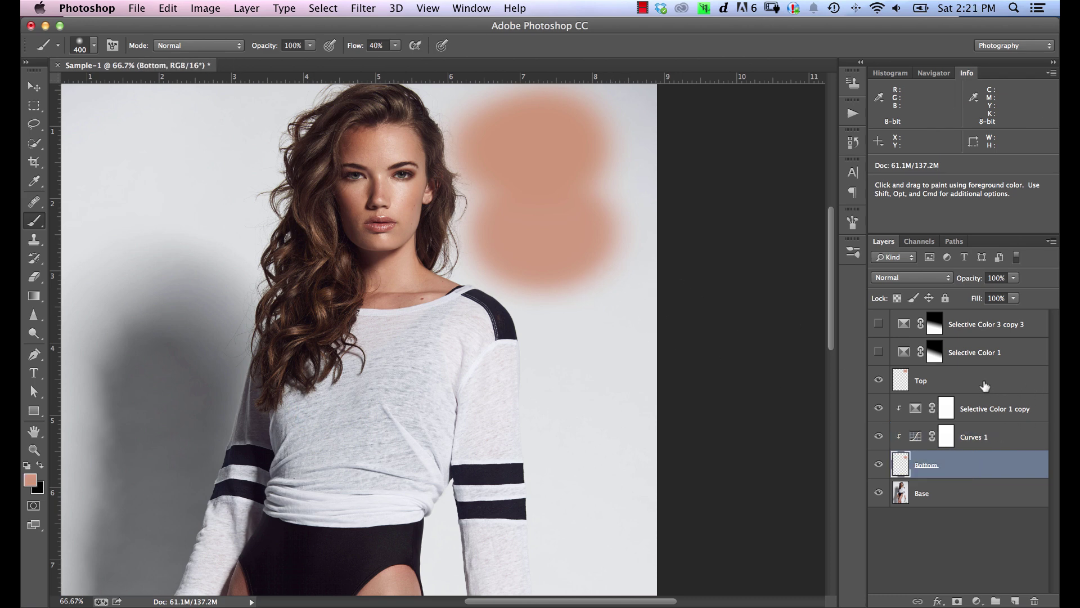
Delete Top, Bottom and their clipped layers, zoom out to 33.3%, and toggle Selective Color 1
{"action": "left_click", "coordinate": [983, 387], "text": "shift"}
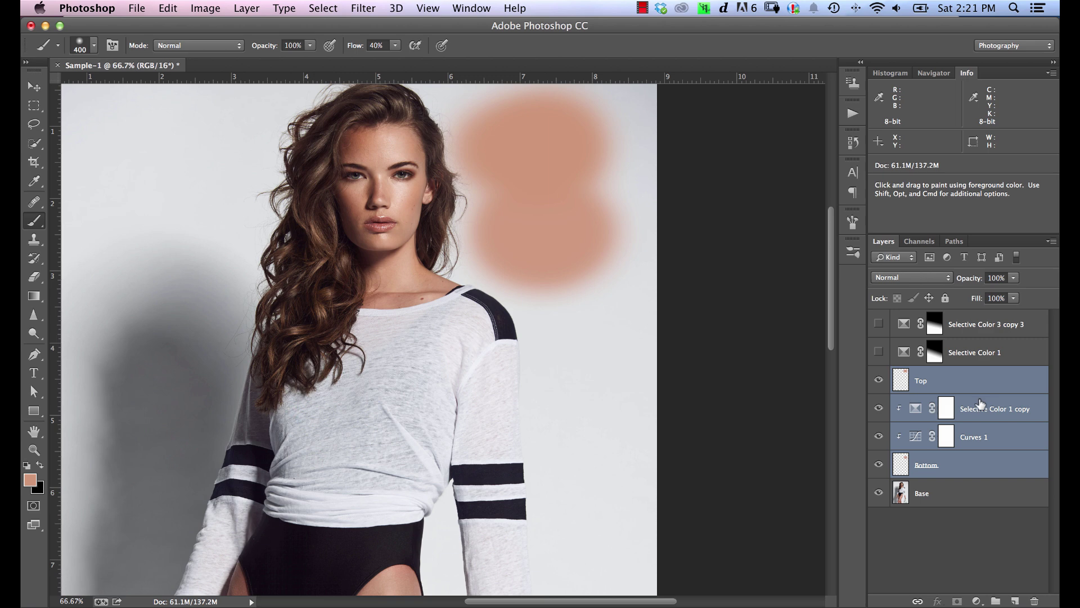
{"action": "key", "text": "Delete"}
{"action": "key", "text": "super+minus"}
{"action": "key", "text": "super+minus"}
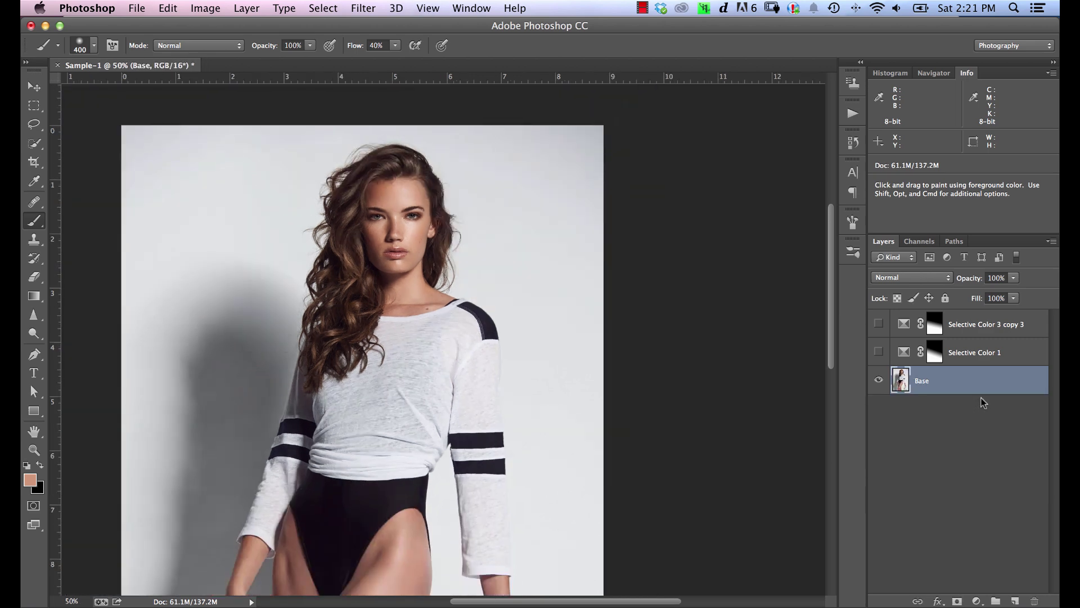
{"action": "left_click", "coordinate": [878, 355]}
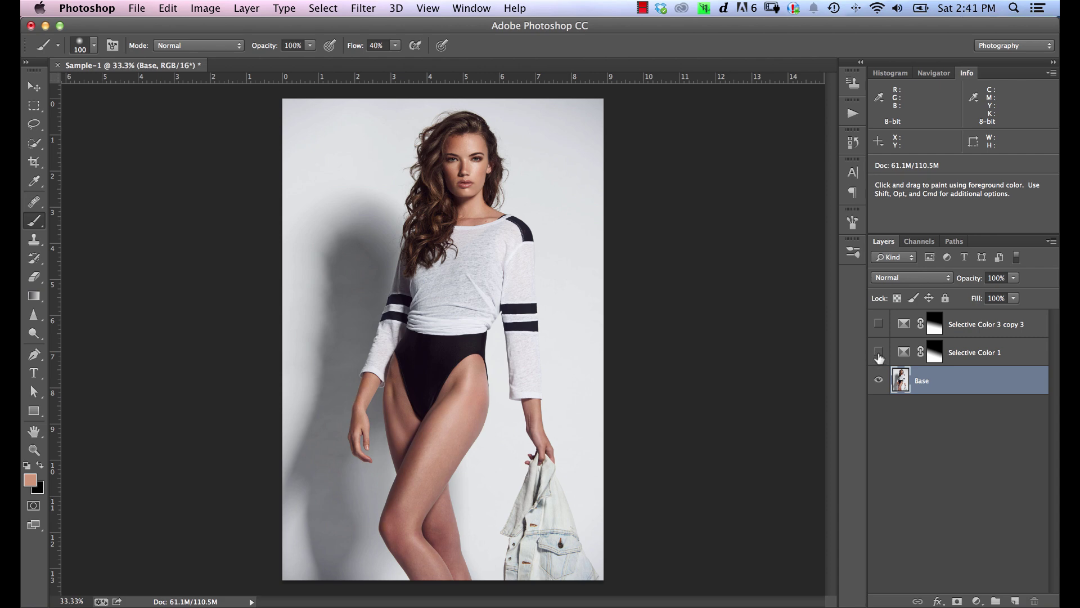